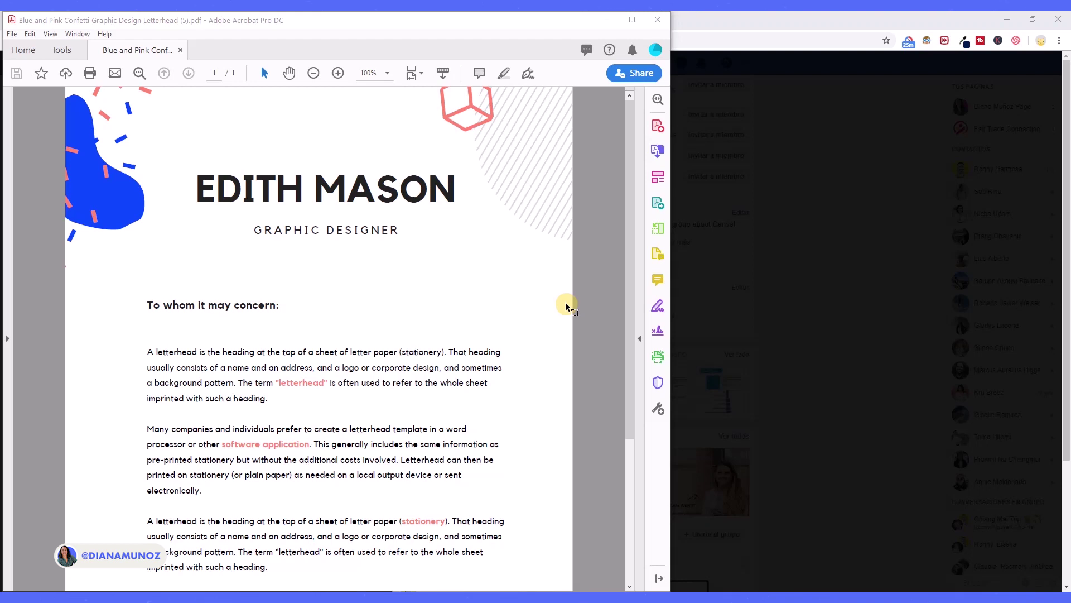
Step: Move the Acrobat letterhead PDF aside and bring the Facebook post about multiple Canva links forward
drag(523, 25, 721, 26)
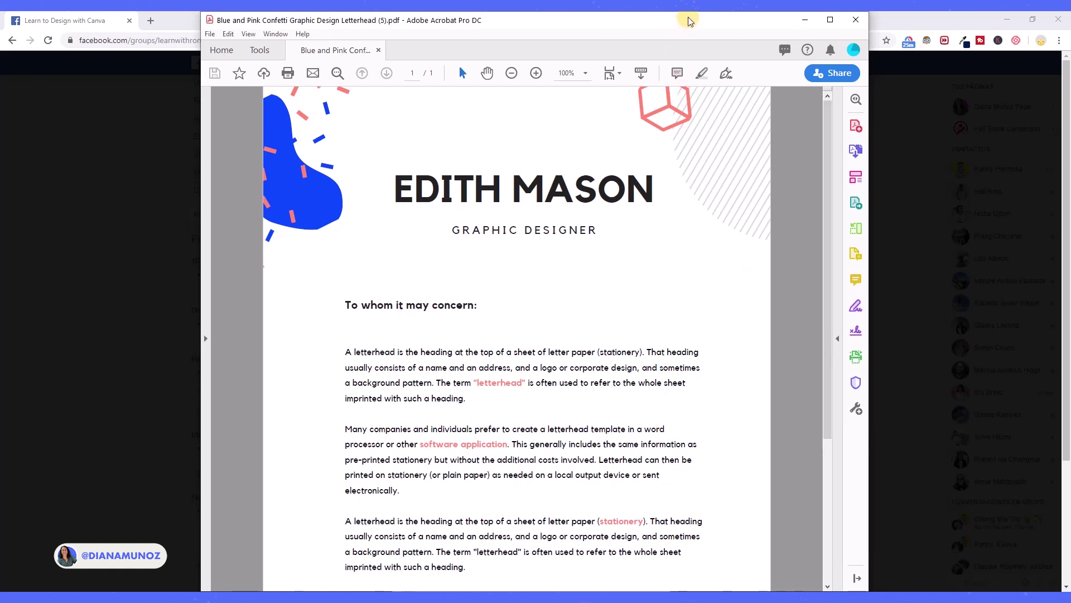
click(898, 21)
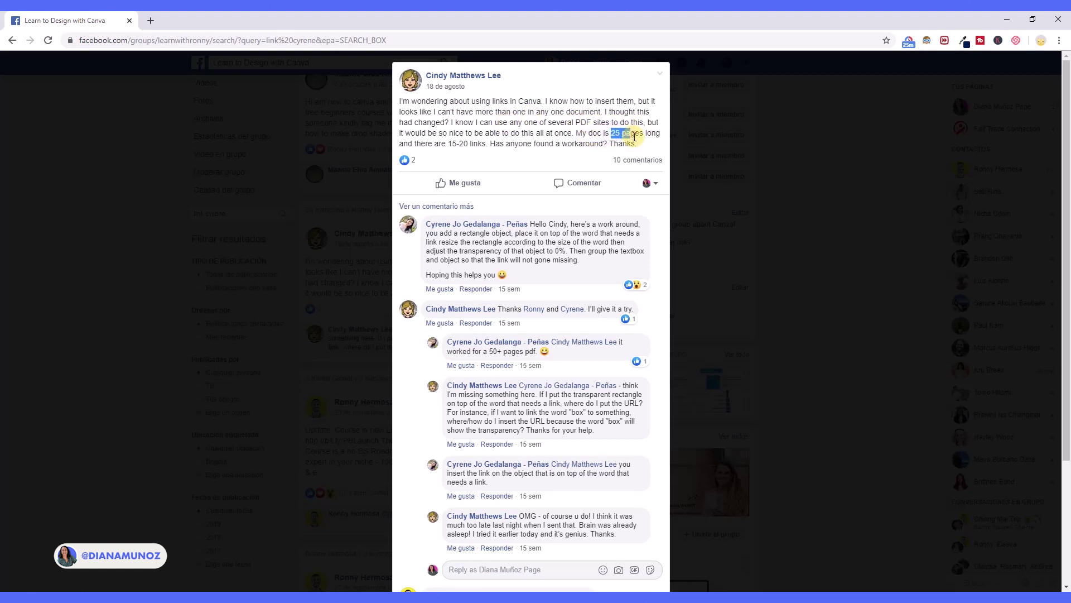
Step: Highlight the post's sentence about 25 pages, then bring the letterhead PDF back to the front
drag(634, 142, 556, 145)
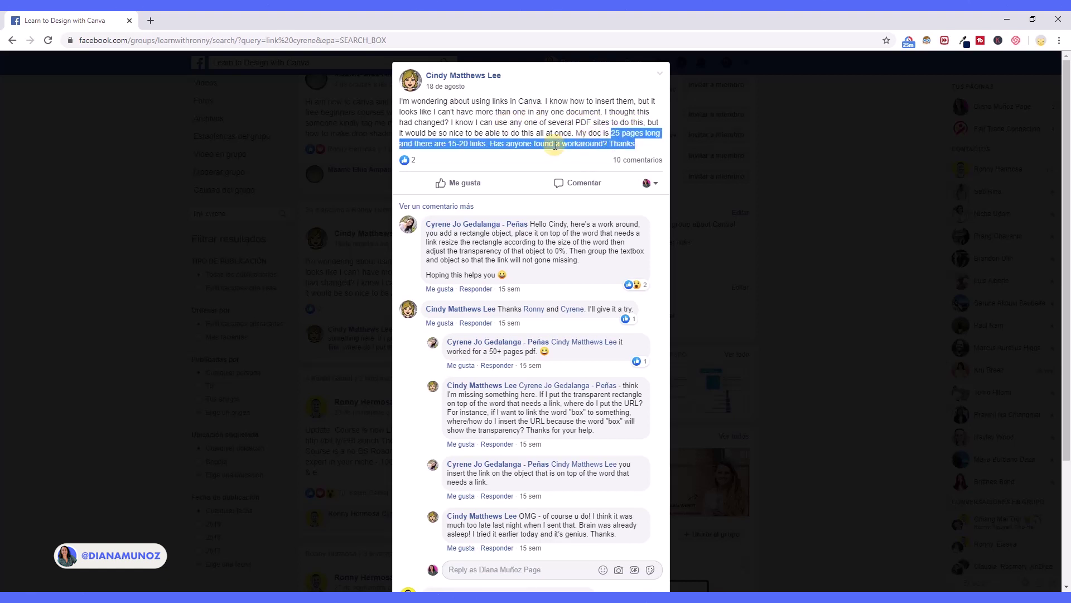
click(449, 142)
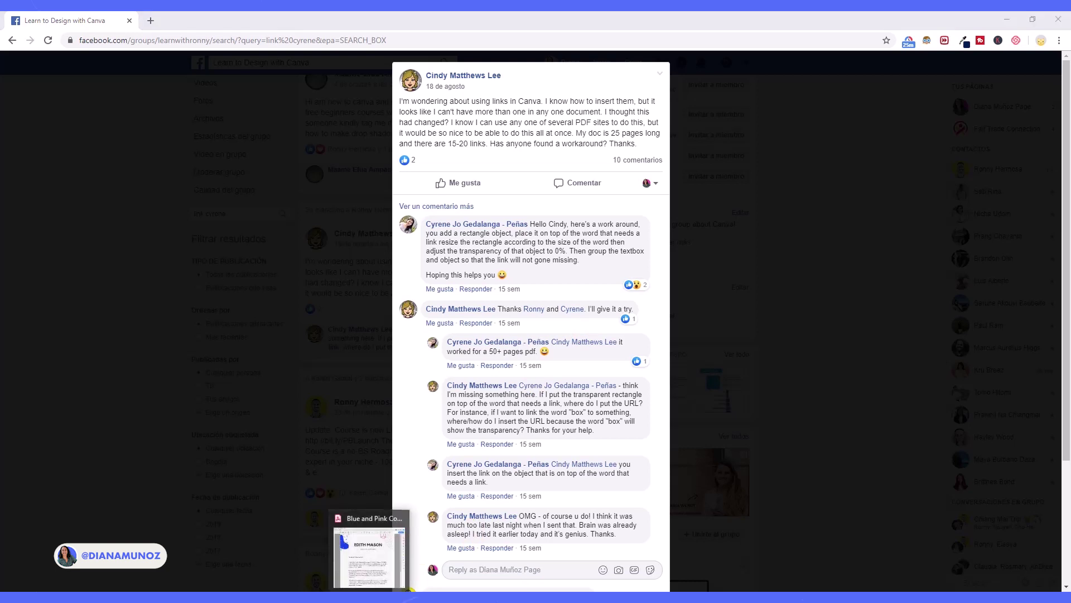
click(373, 552)
scroll(707, 405, down, 1)
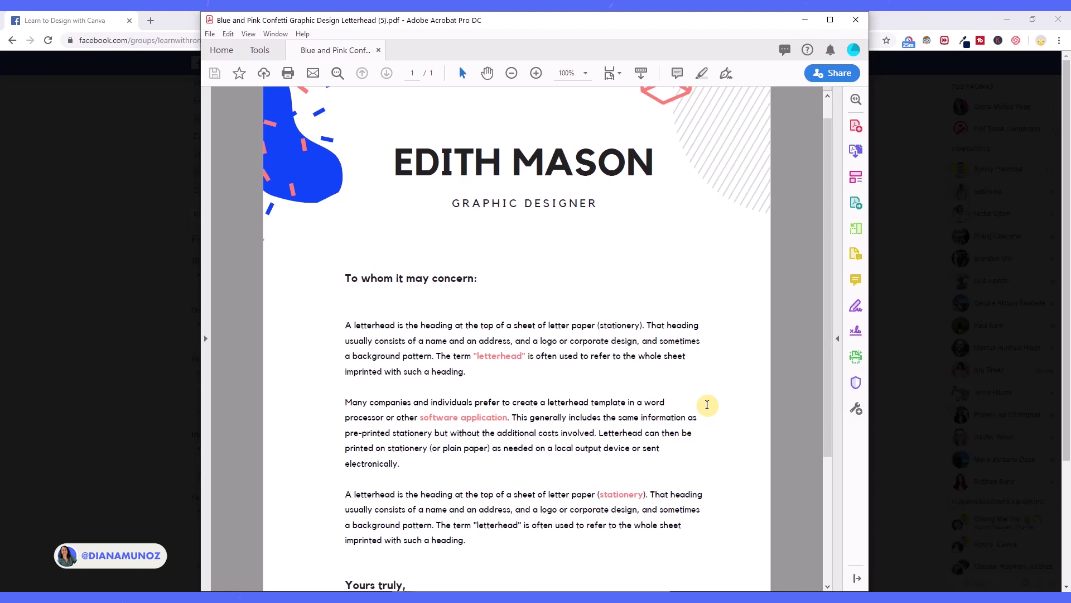
scroll(598, 457, down, 2)
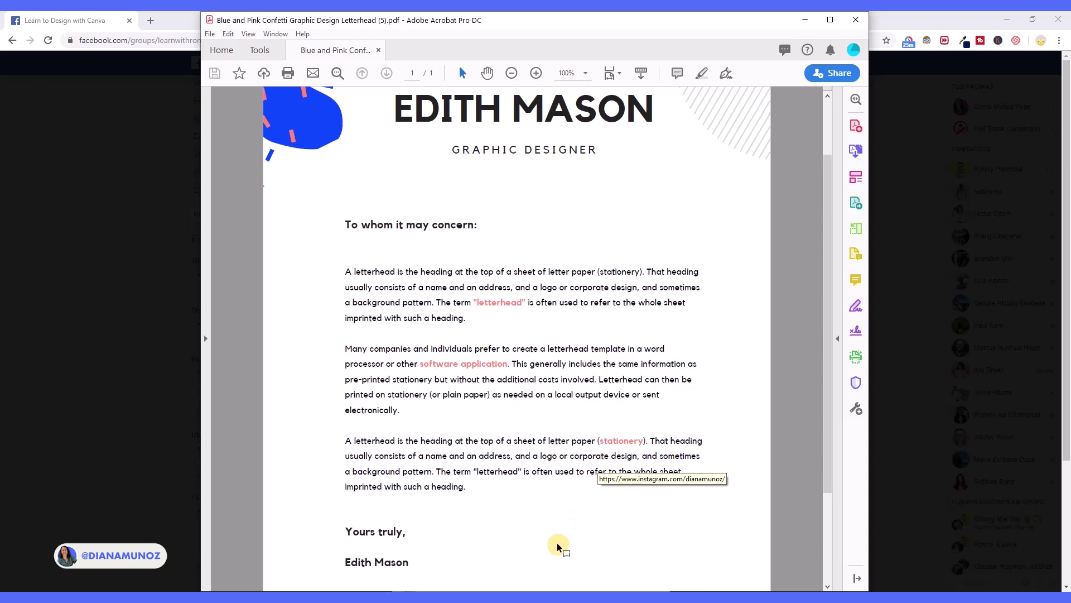
scroll(558, 545, up, 1)
drag(342, 299, 473, 521)
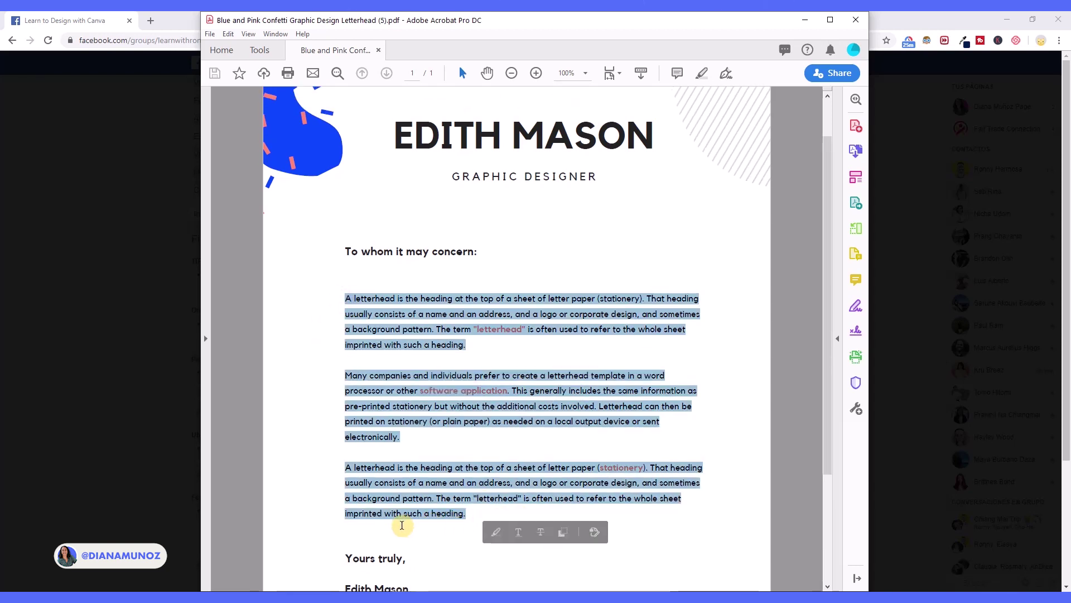
click(401, 525)
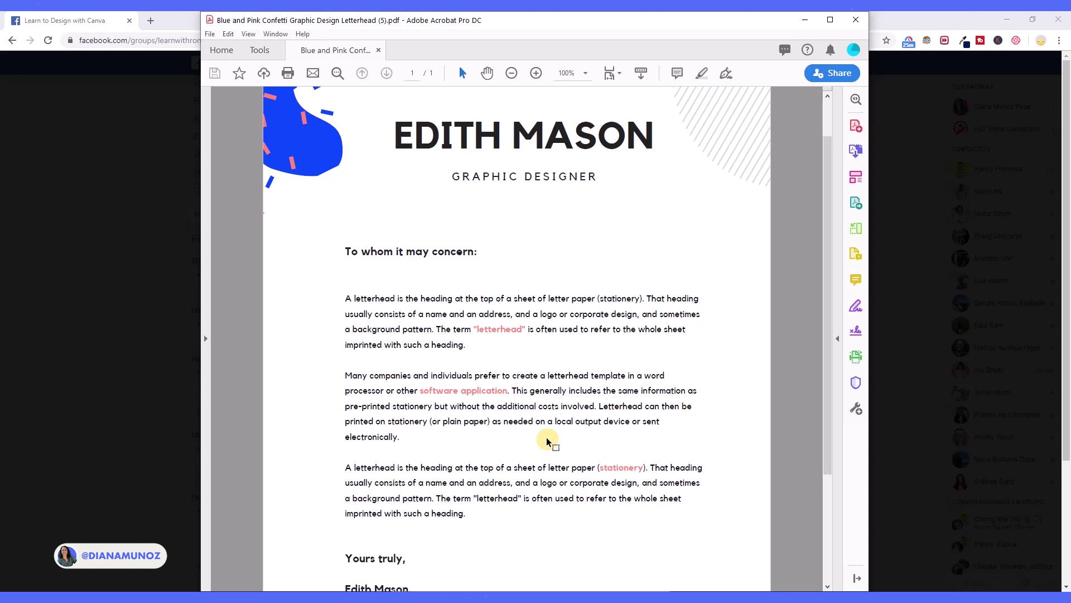
drag(503, 282, 503, 282)
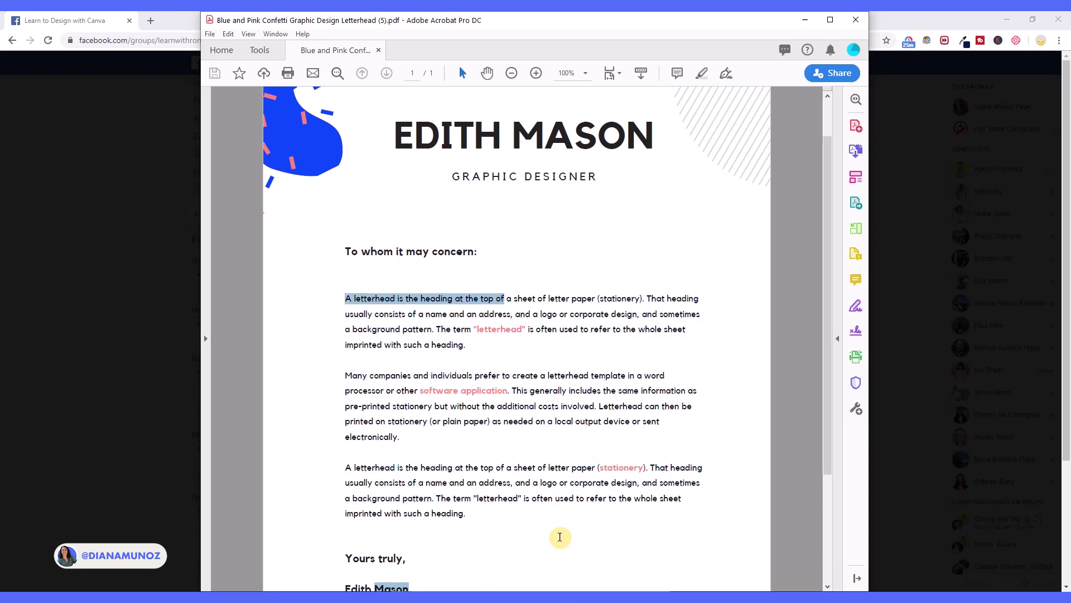
shift+click(558, 510)
click(490, 528)
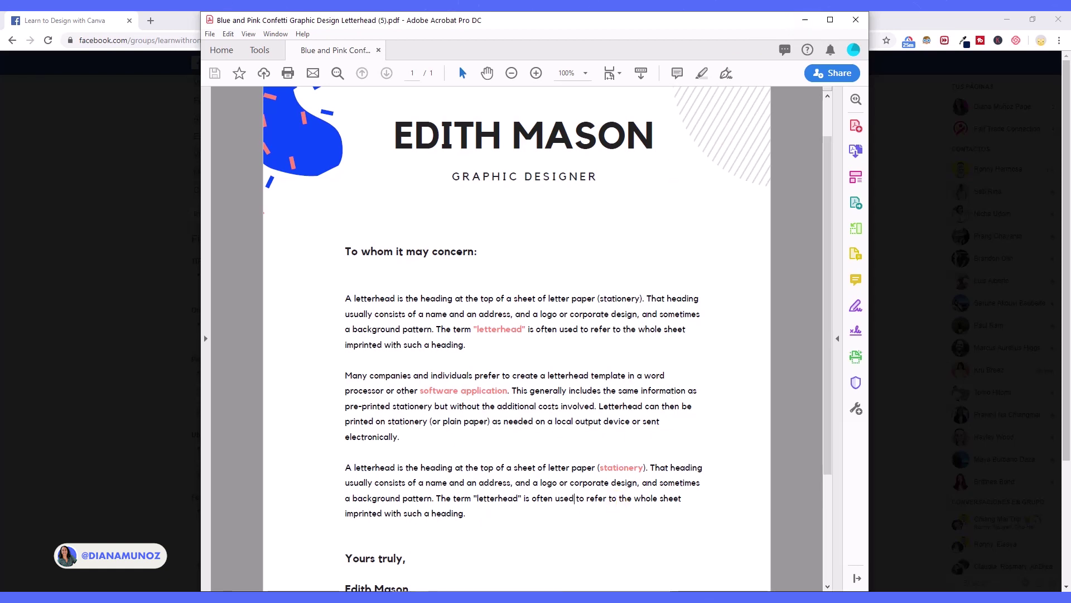
mouse_move(314, 600)
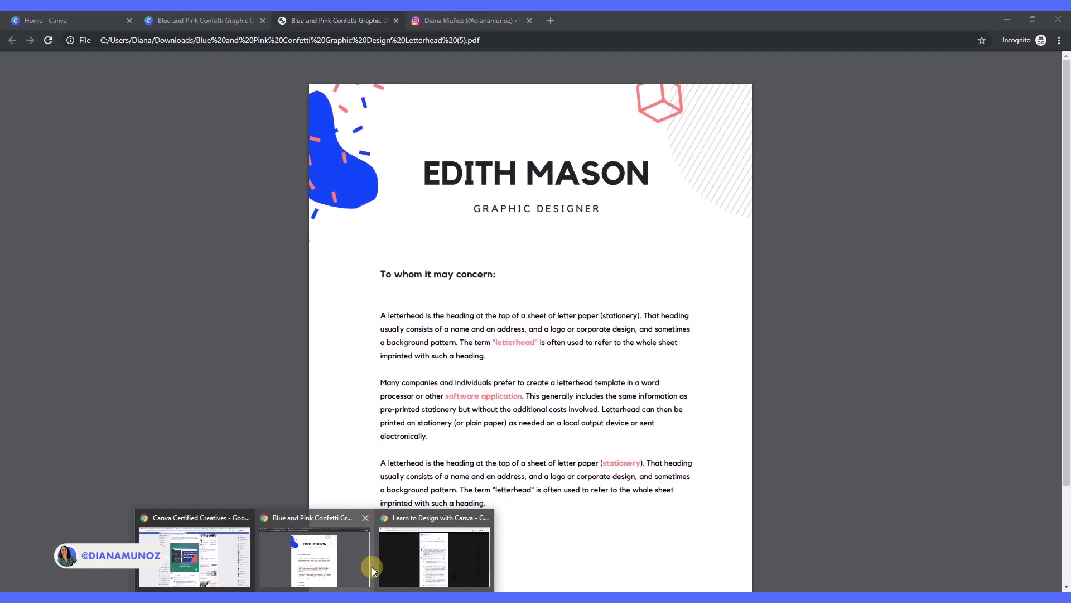
Step: Start a new Canva design from the Edith Mason Blue and Pink Confetti Letterhead template
click(390, 565)
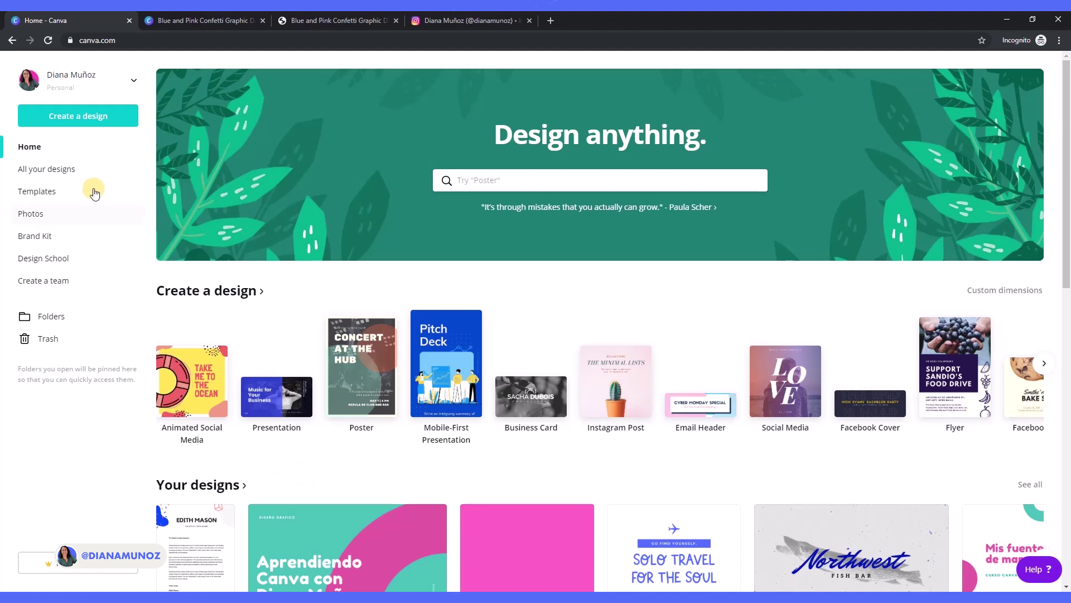
click(31, 193)
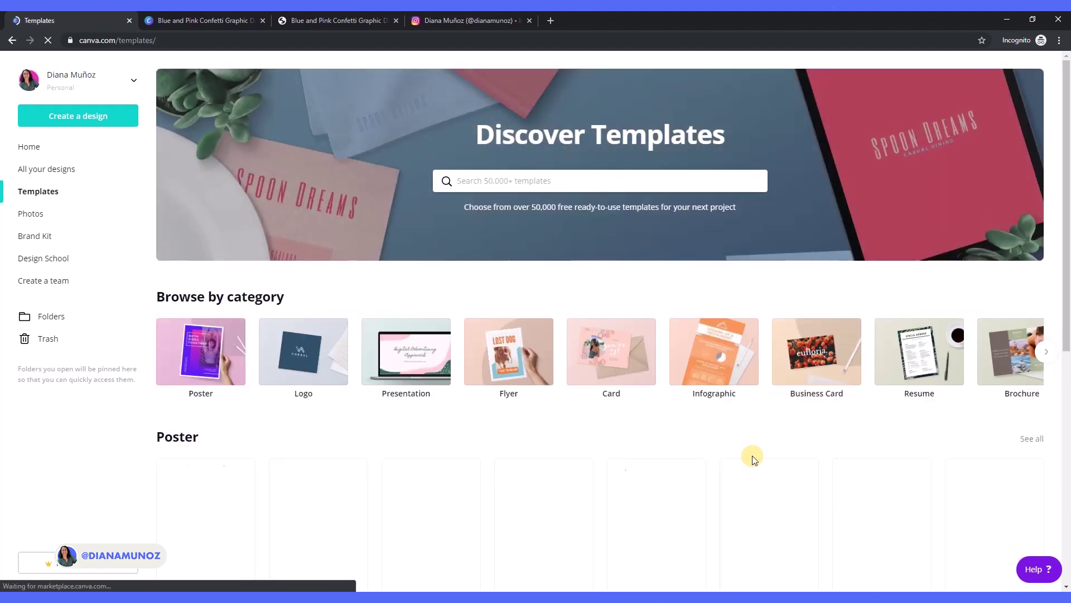
click(1046, 353)
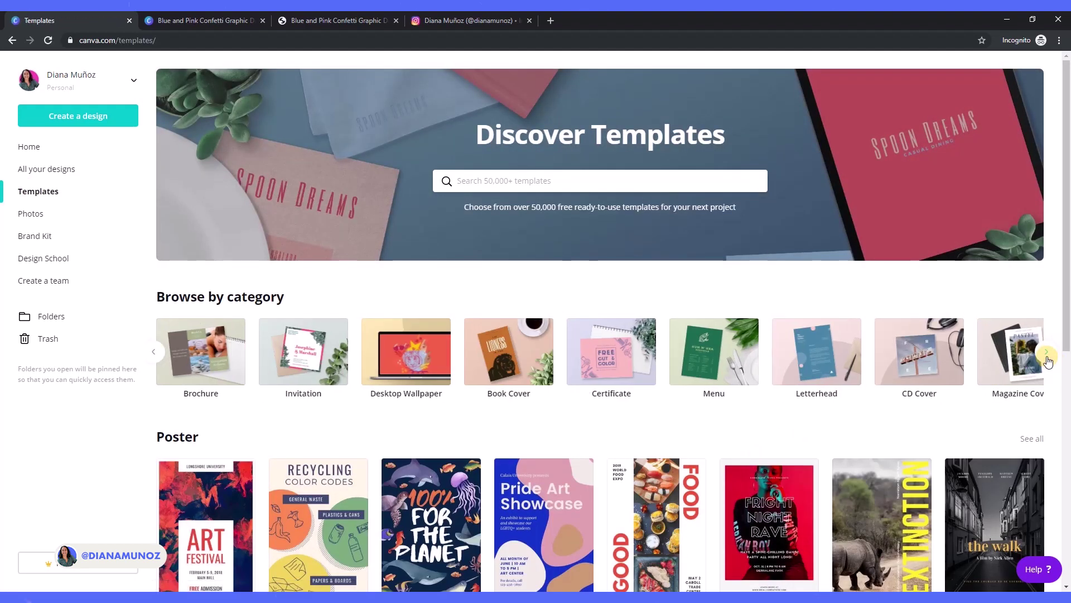
click(817, 353)
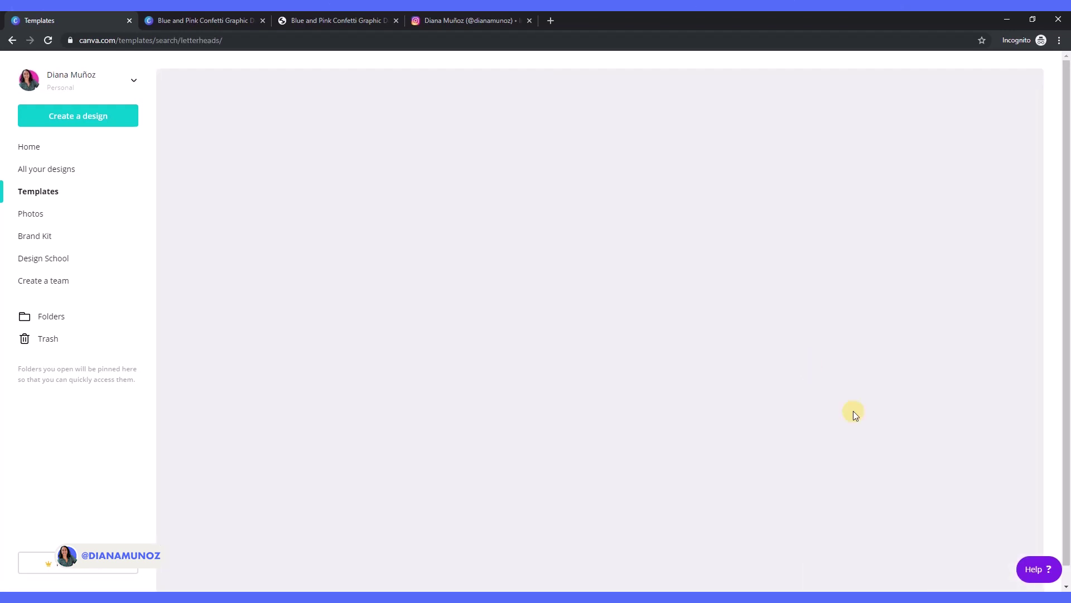
scroll(899, 558, down, 4)
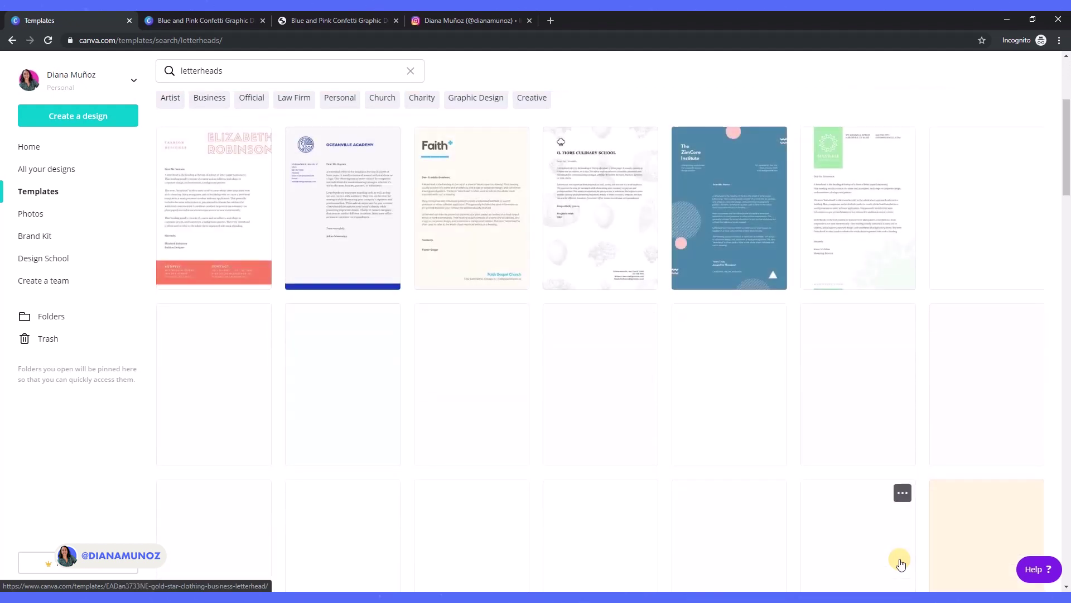
scroll(901, 563, down, 4)
scroll(901, 564, down, 10)
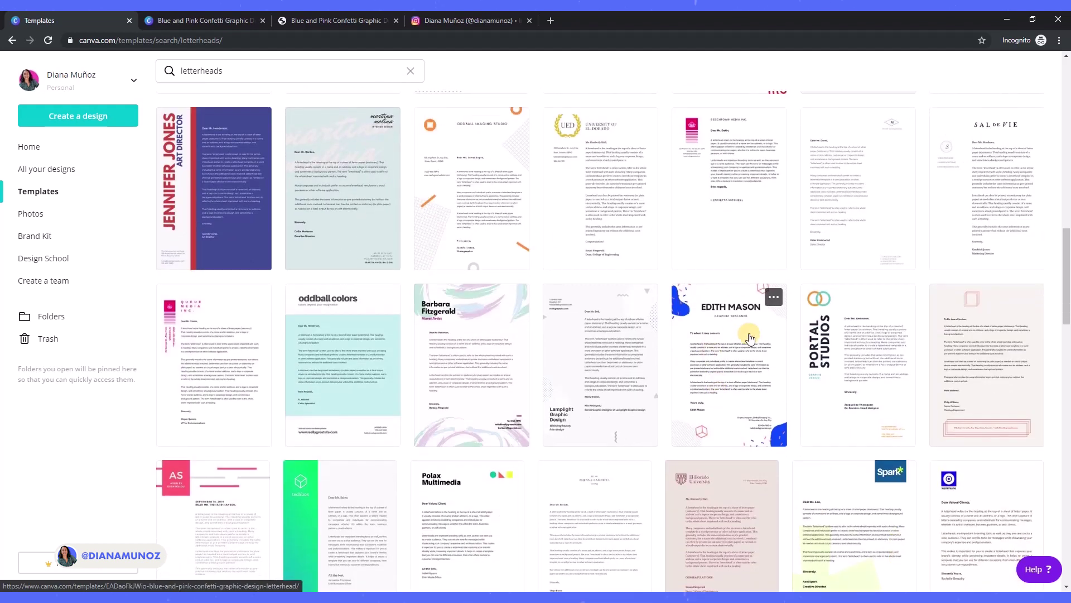
click(713, 336)
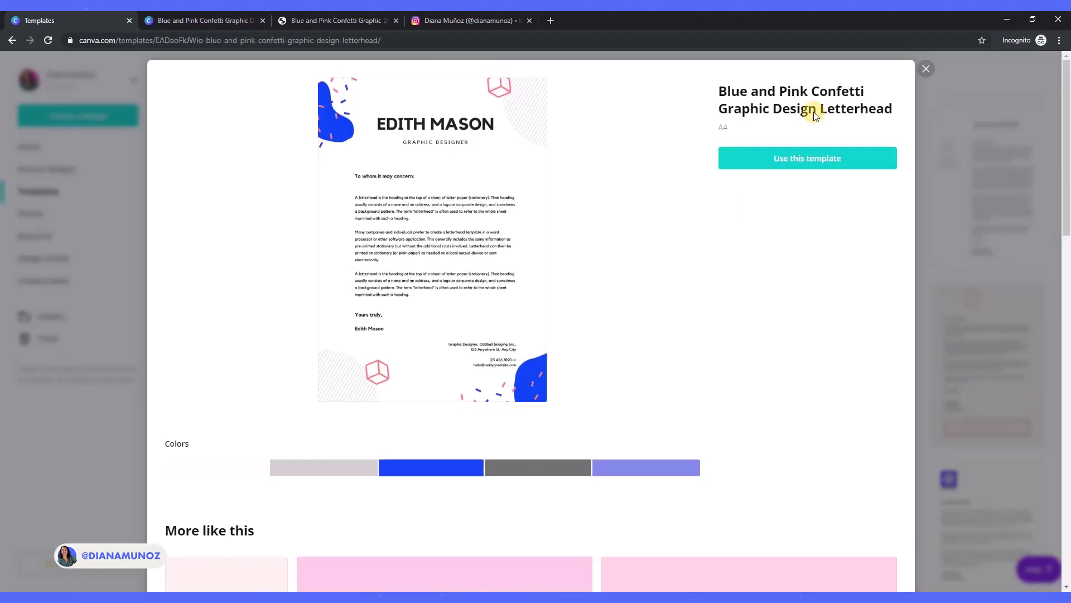
click(799, 165)
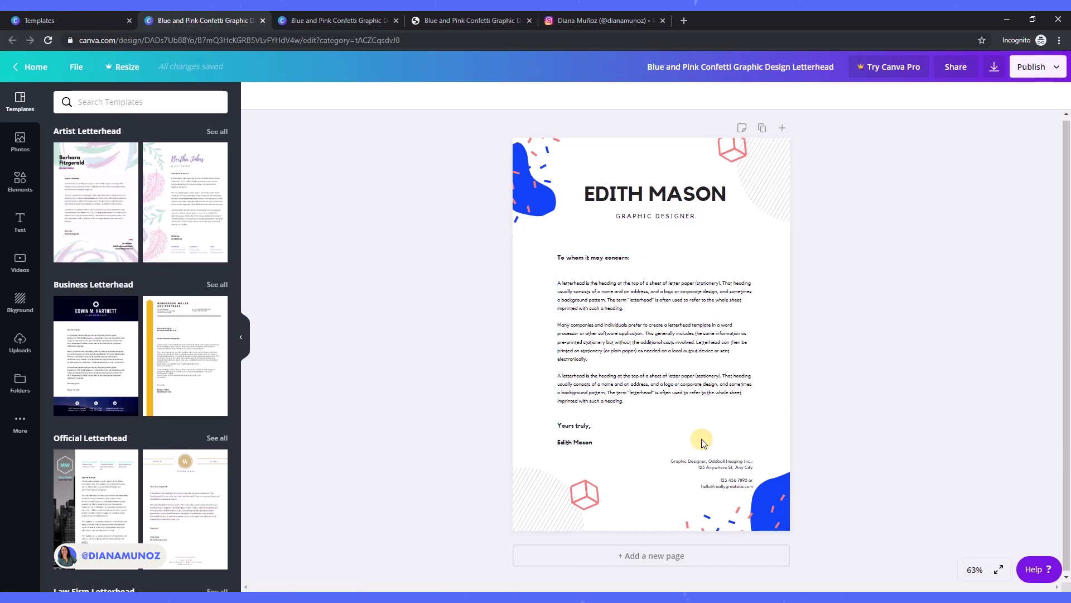
Step: Collapse the templates panel and set the editor zoom to 100%
click(242, 339)
click(974, 569)
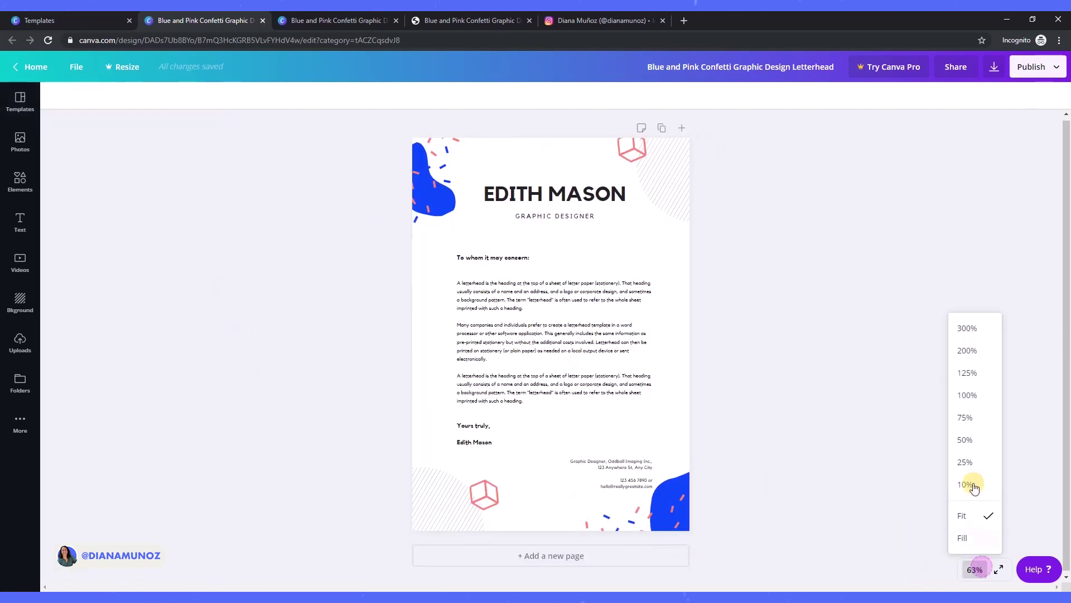
click(968, 395)
Step: Select the word 'letterhead' in the body text and undo an accidental move of the text group
click(577, 322)
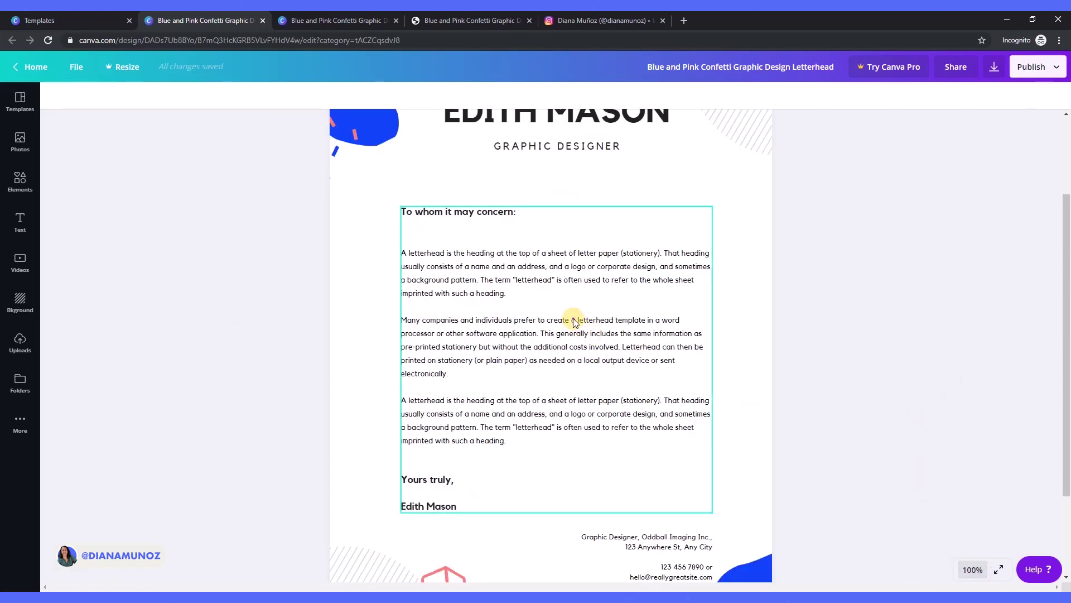
click(559, 310)
double_click(554, 280)
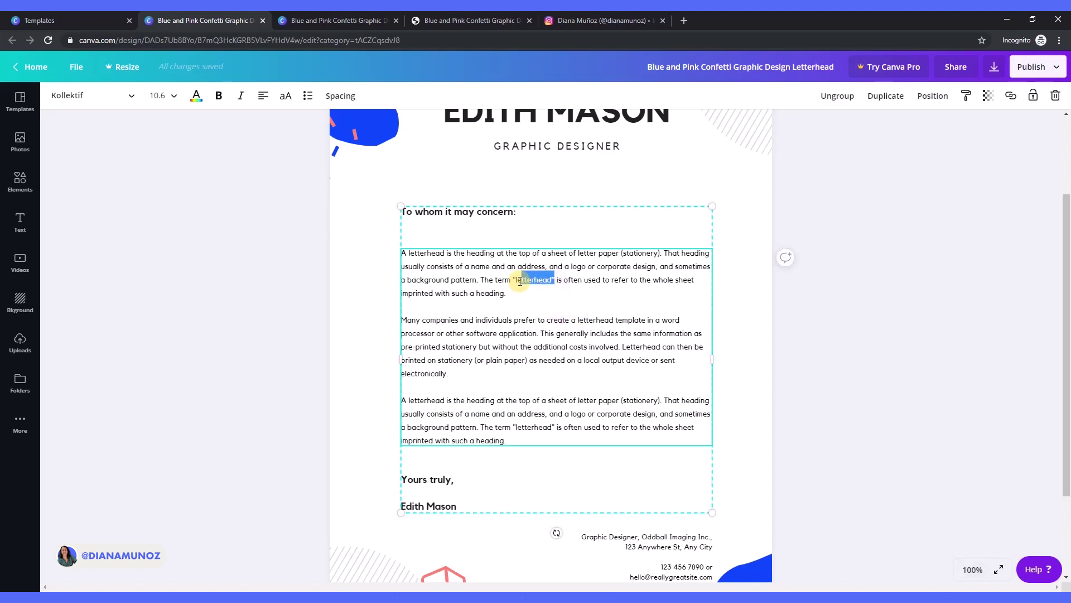
click(746, 318)
mouse_move(512, 290)
mouse_down()
mouse_move(580, 277)
mouse_move(509, 279)
mouse_up()
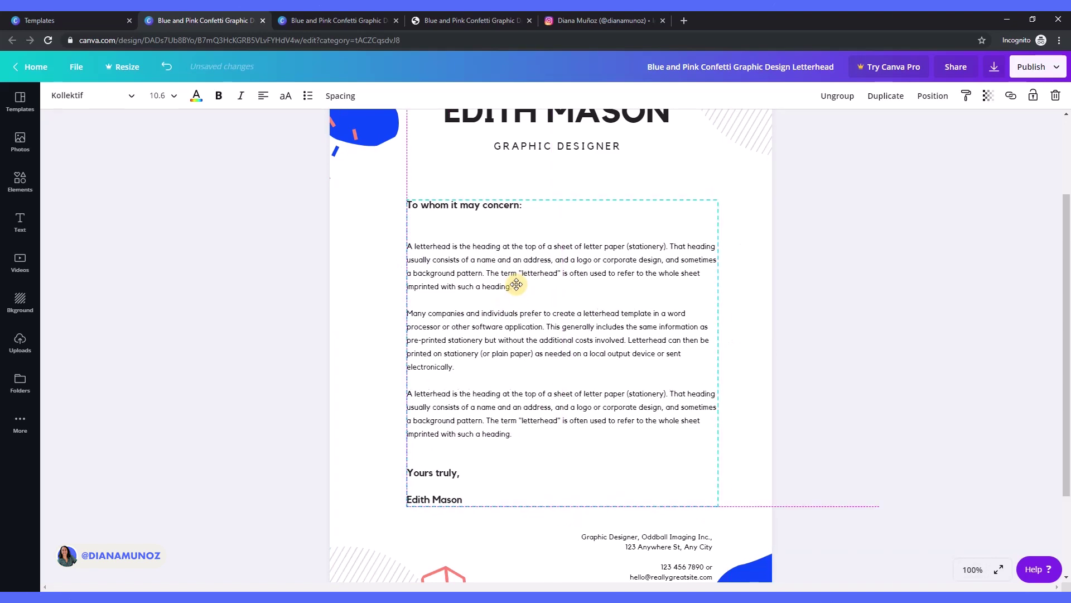
click(167, 67)
Step: Ungroup the letter body text group into separate text boxes
click(737, 281)
click(519, 217)
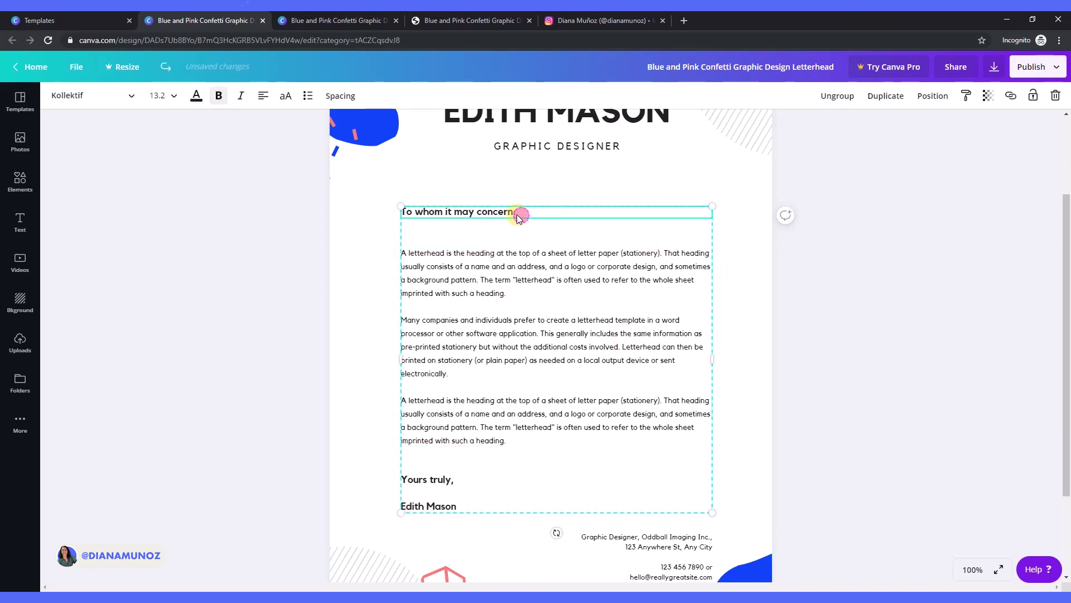
click(429, 268)
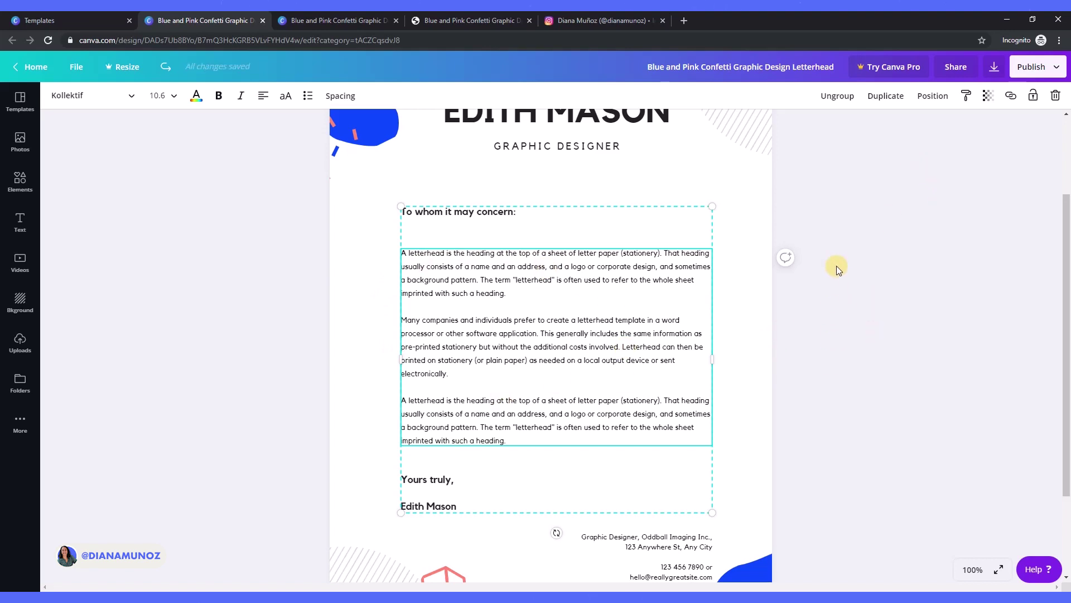
click(837, 96)
click(886, 369)
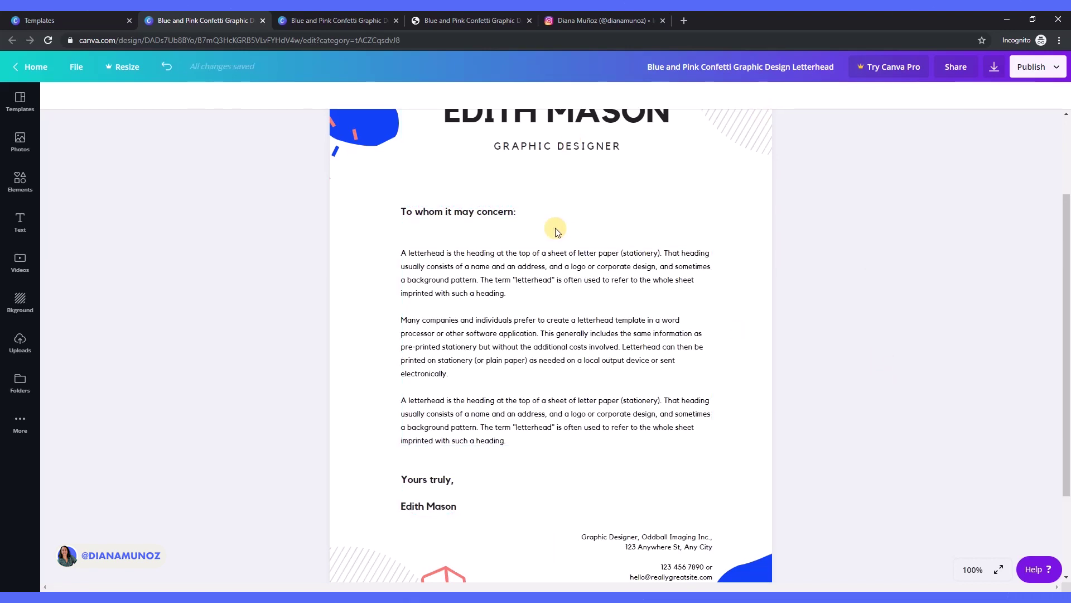
Step: Try the link entry on the greeting and body paragraph, then view the downloaded letterhead PDF tab
click(493, 212)
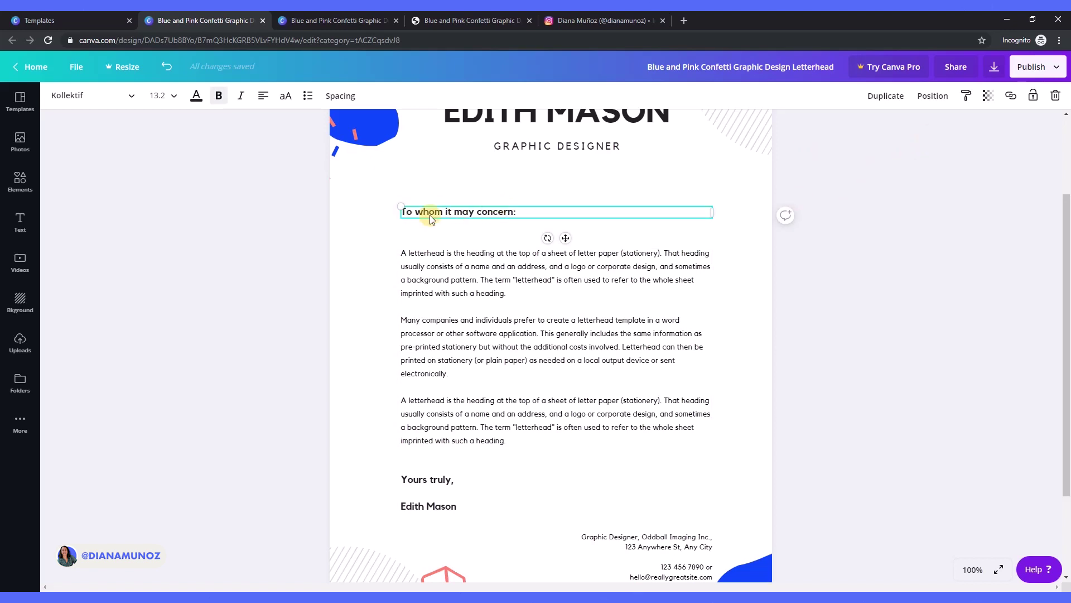
click(1011, 96)
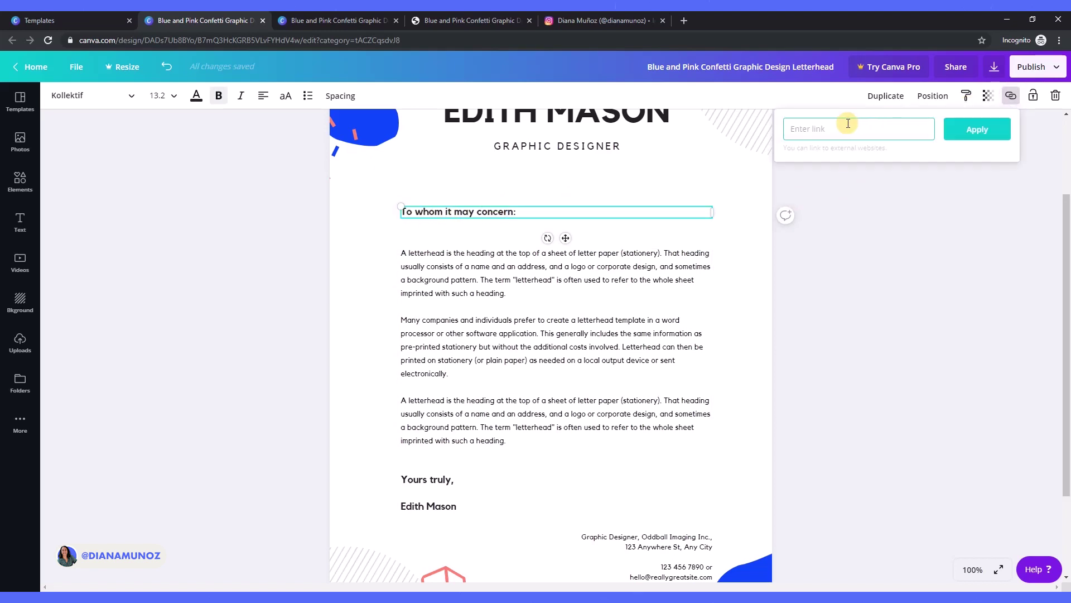
click(525, 361)
click(1011, 95)
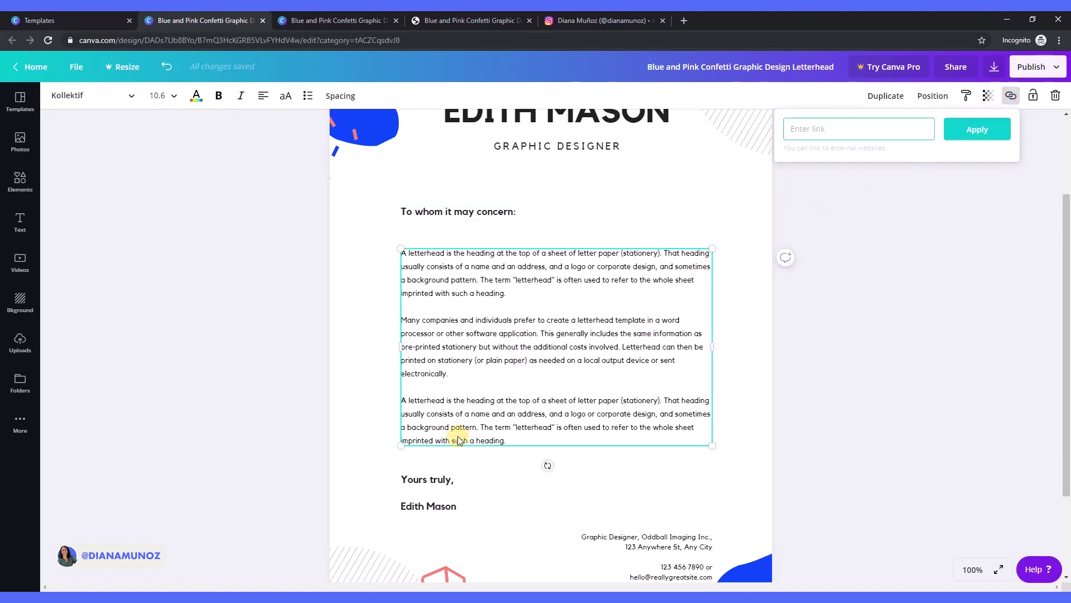
click(453, 479)
click(641, 375)
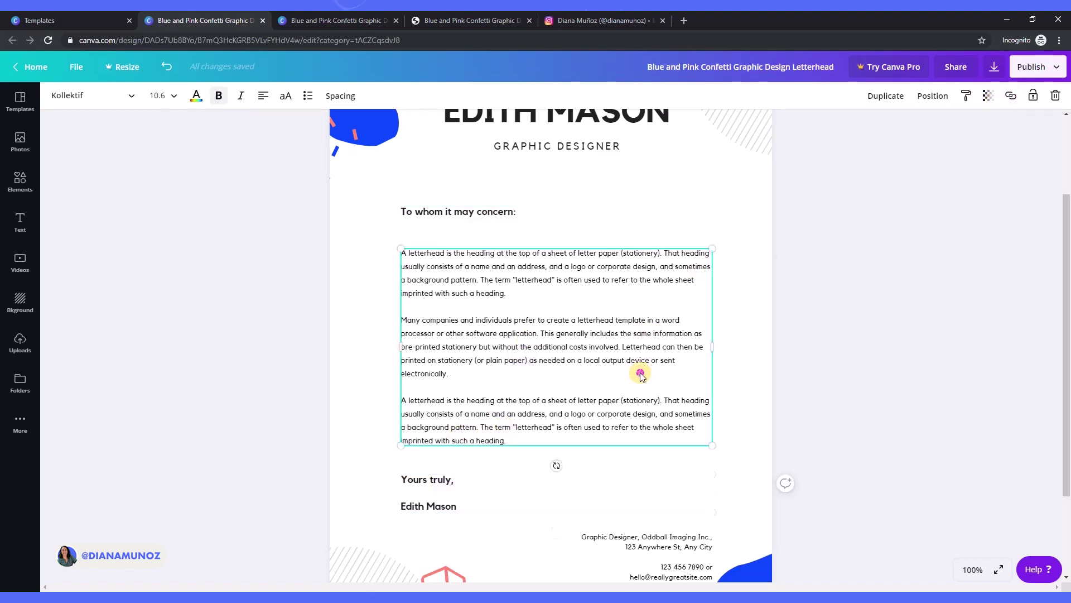
click(472, 20)
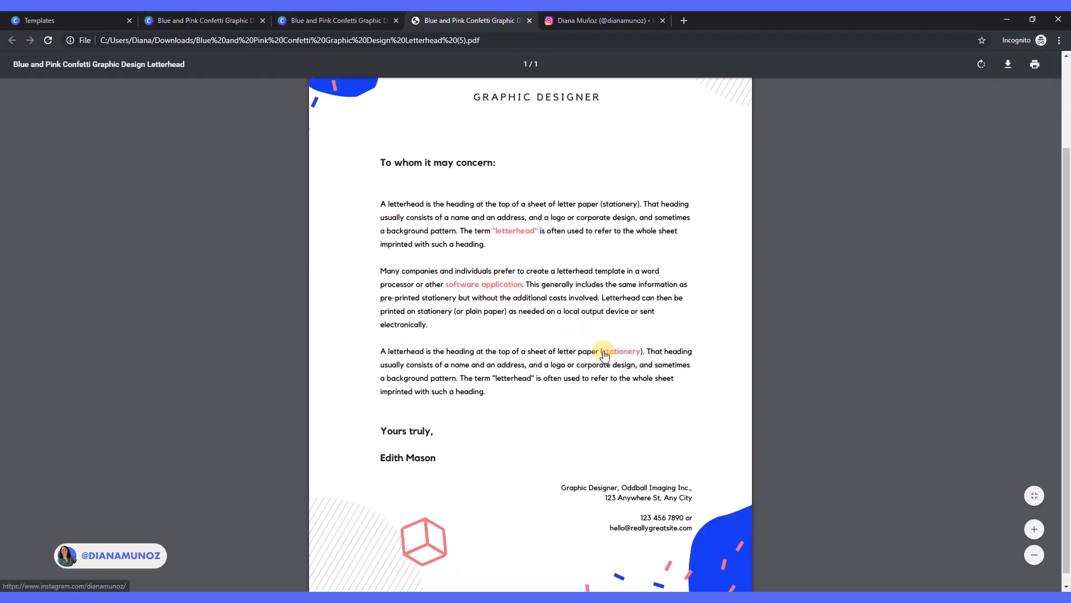
Step: Test the 'letterhead' and 'stationery' links in the PDF, then return to the Canva tab
click(516, 233)
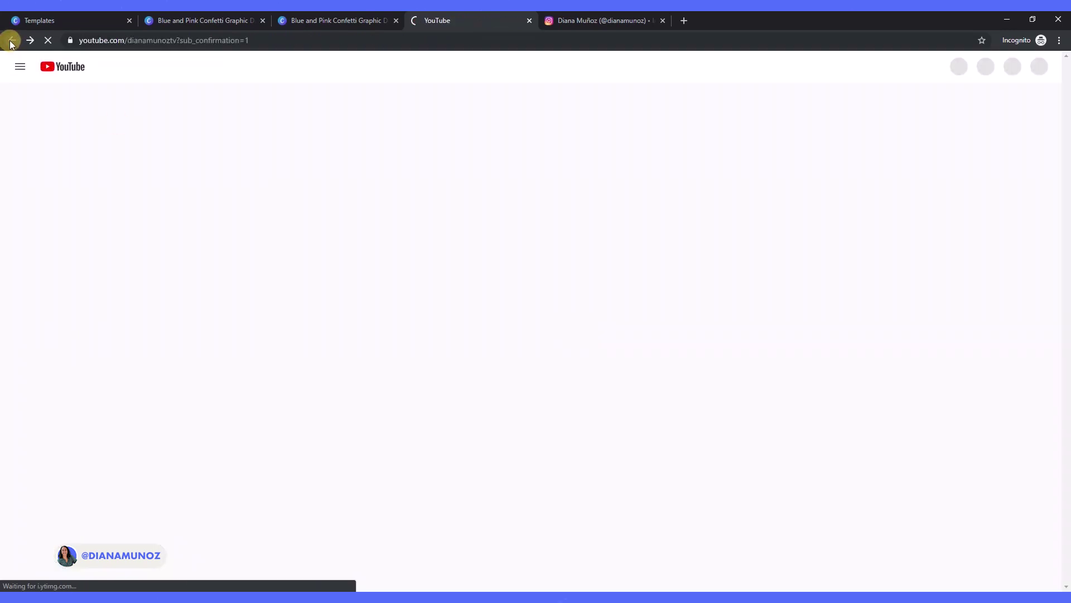
click(11, 41)
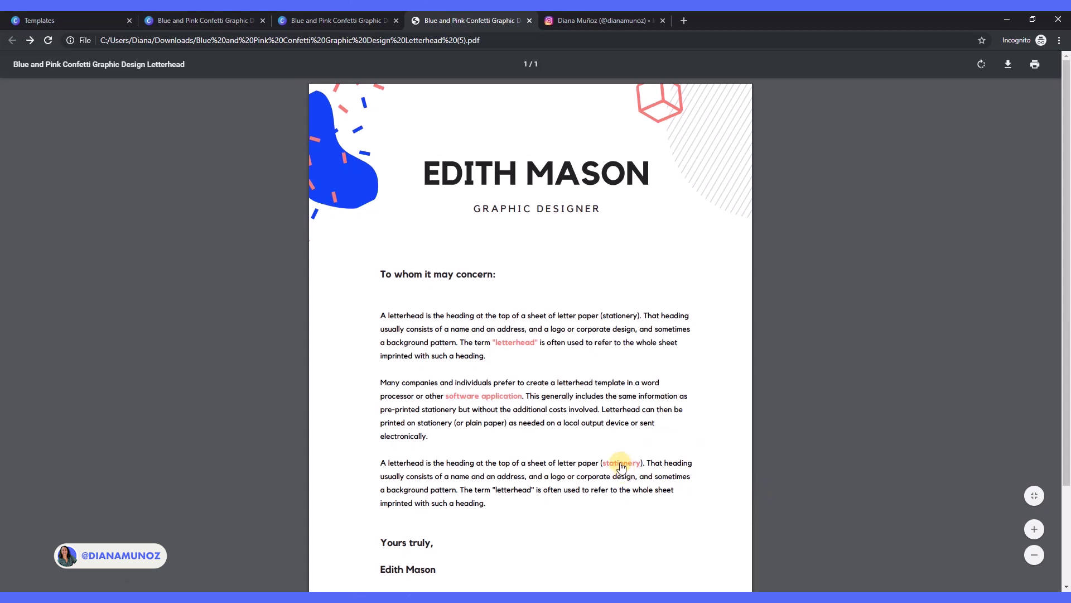
click(625, 463)
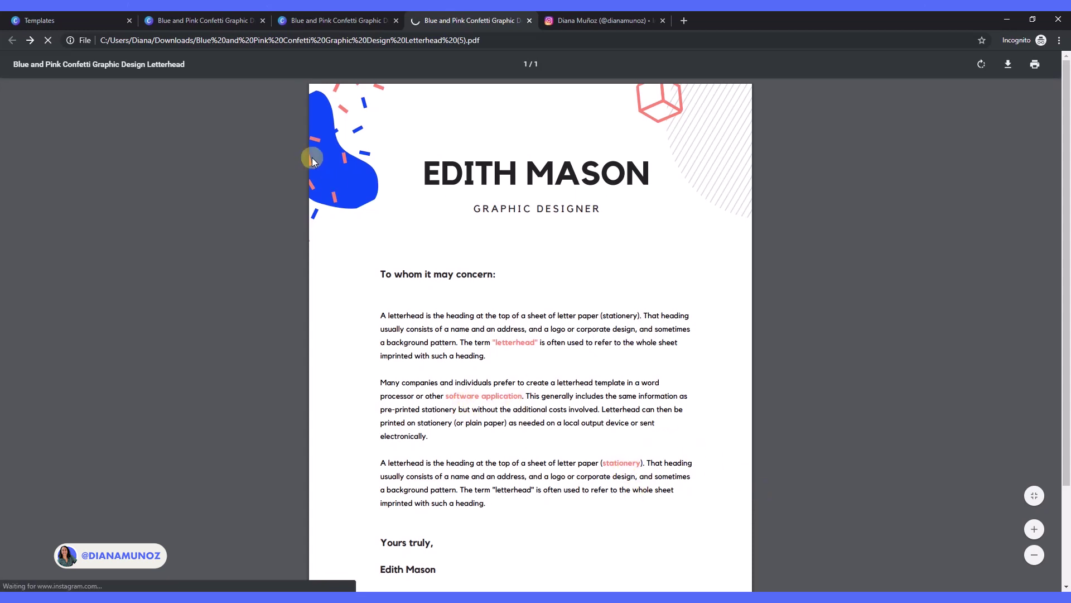
click(12, 40)
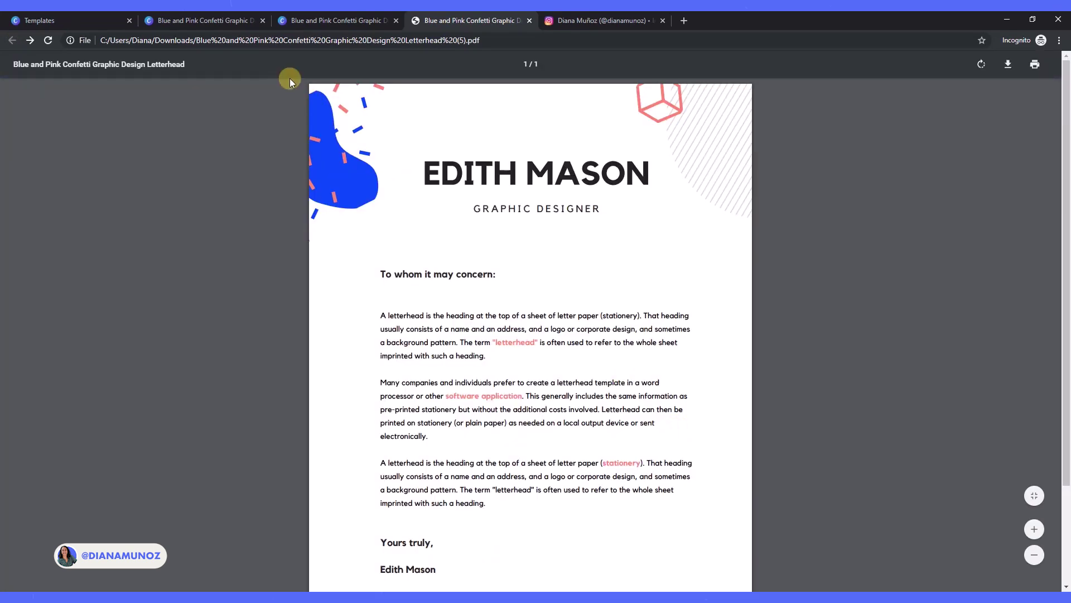
click(207, 20)
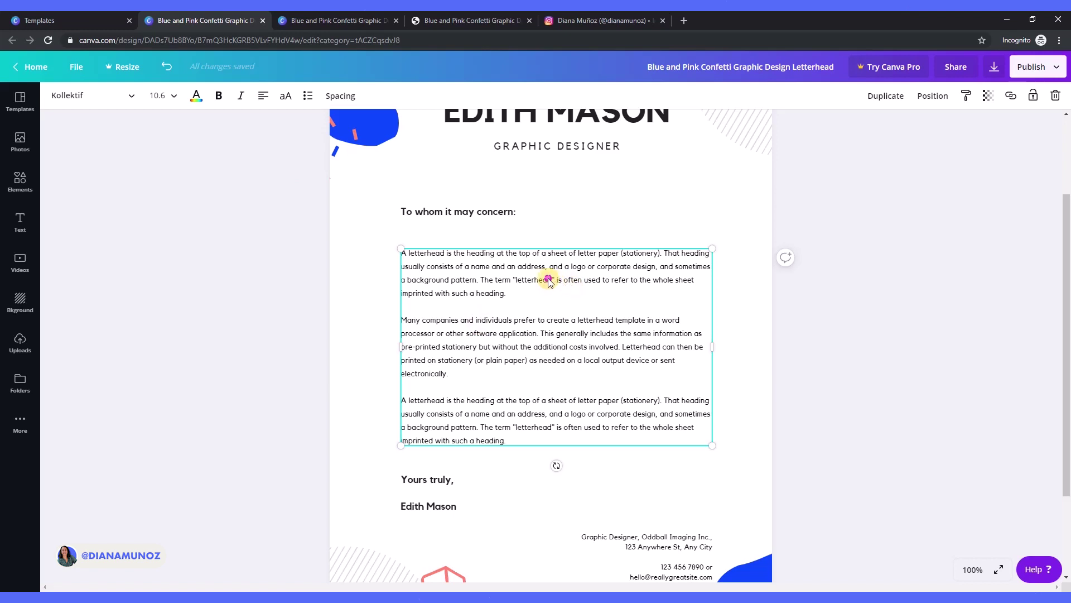
Step: Make 'letterhead' and 'software application' bold and salmon-coloured in the body text
drag(553, 280, 524, 281)
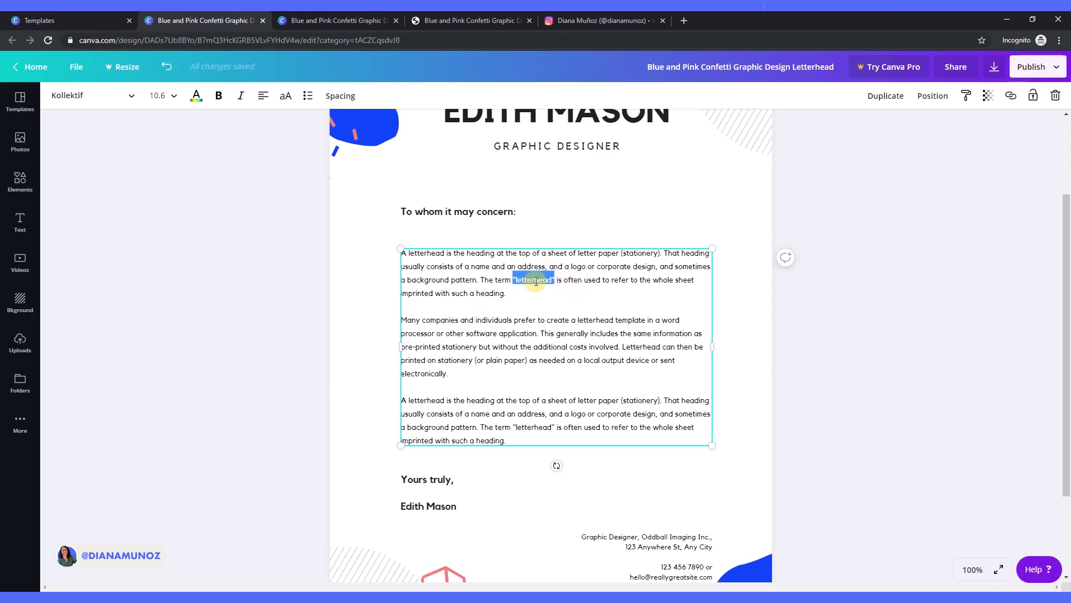
click(220, 96)
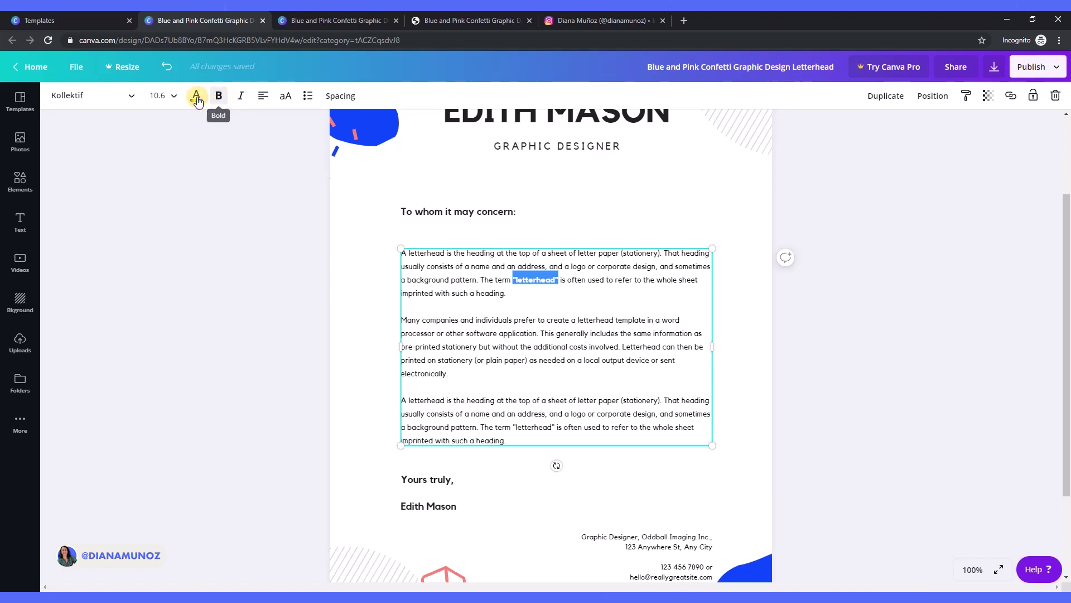
click(197, 95)
click(217, 139)
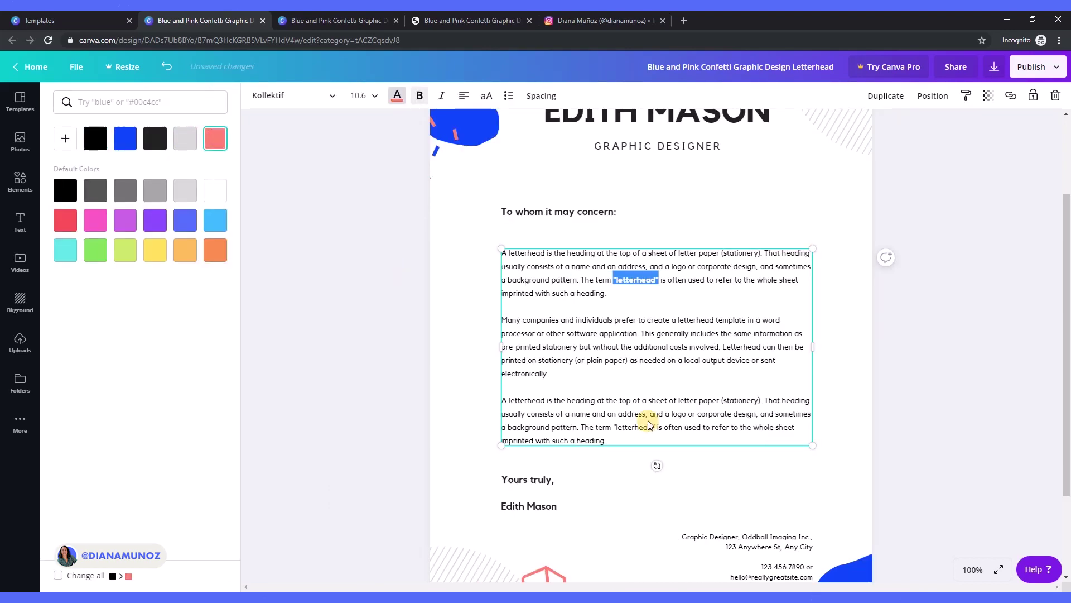
click(659, 371)
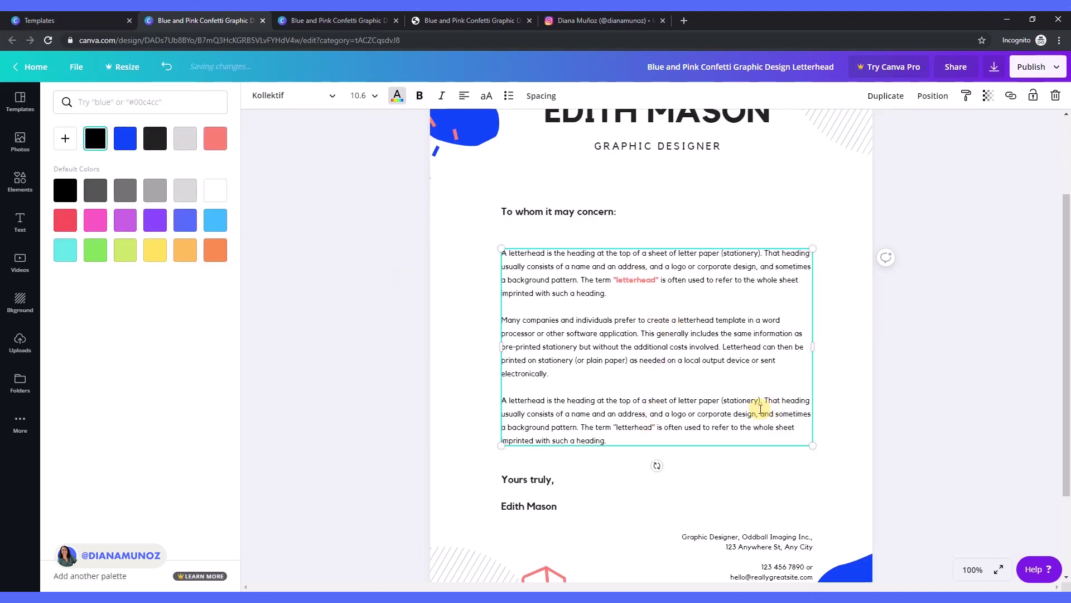
drag(636, 334, 565, 335)
click(419, 95)
click(215, 138)
Step: Make '(stationery)', including its closing bracket, bold and salmon-coloured
drag(760, 400, 724, 400)
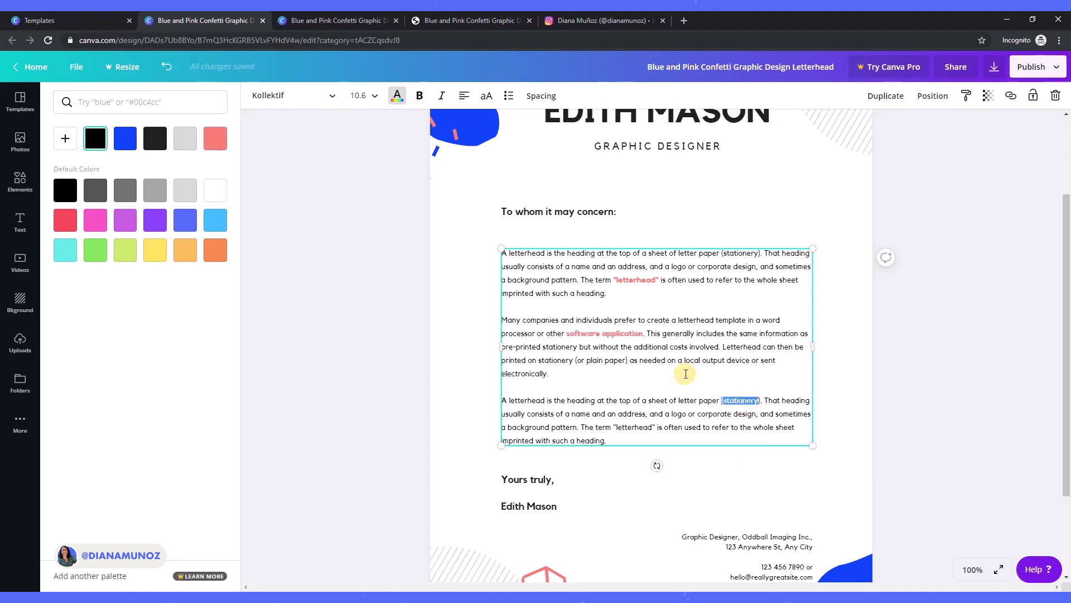
click(419, 95)
click(215, 138)
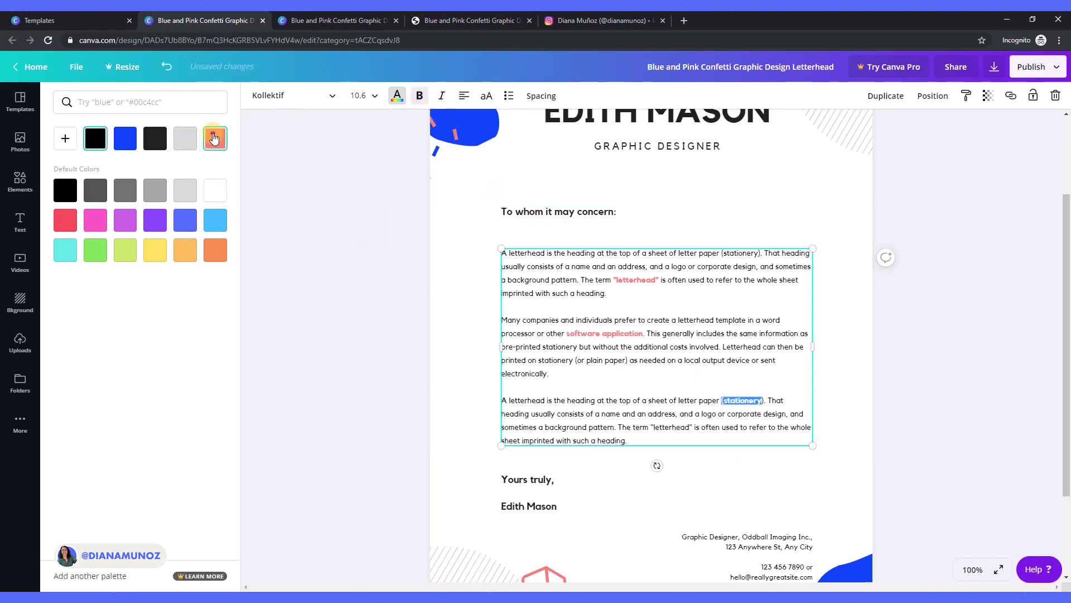
click(922, 438)
click(643, 413)
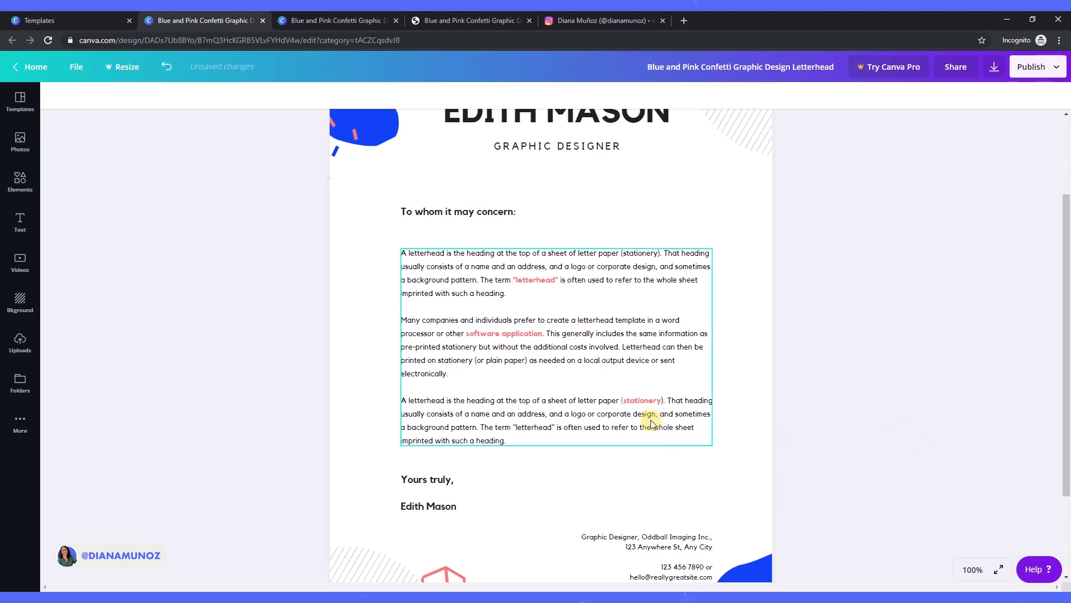
click(642, 401)
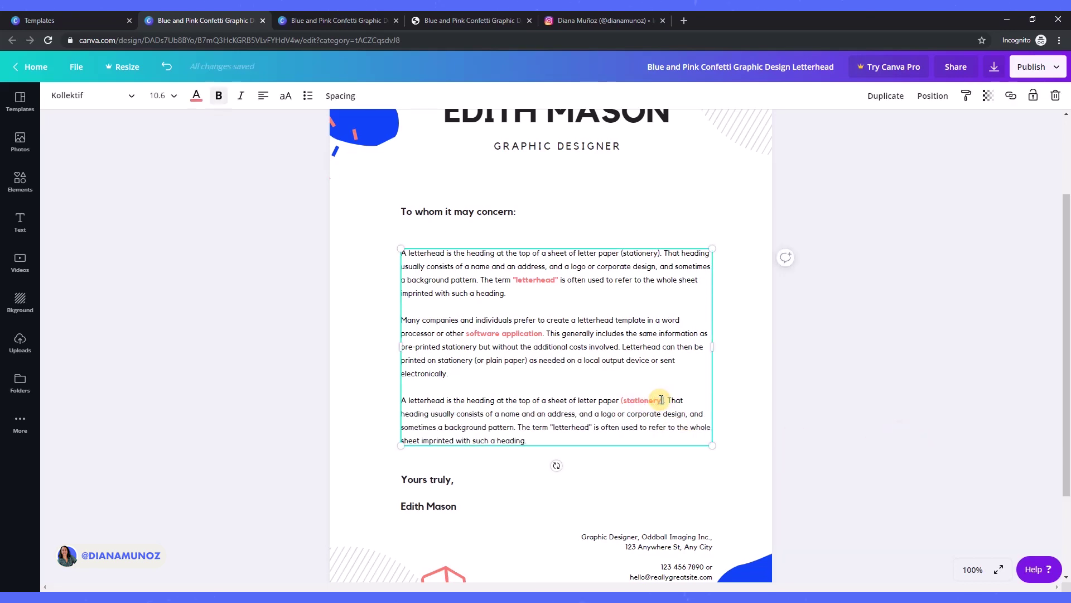
click(196, 95)
click(215, 140)
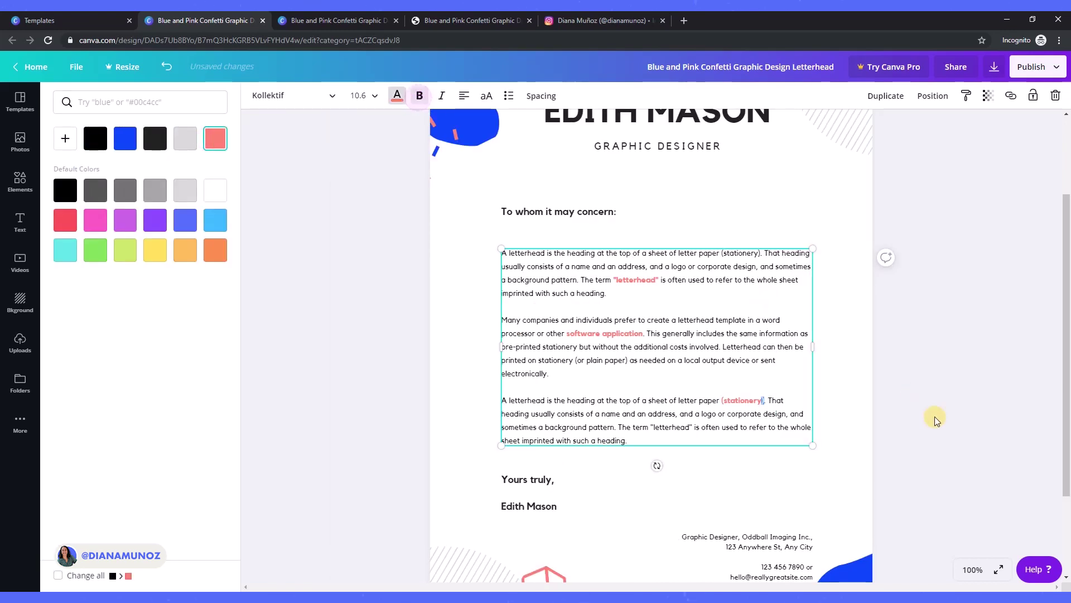
click(936, 419)
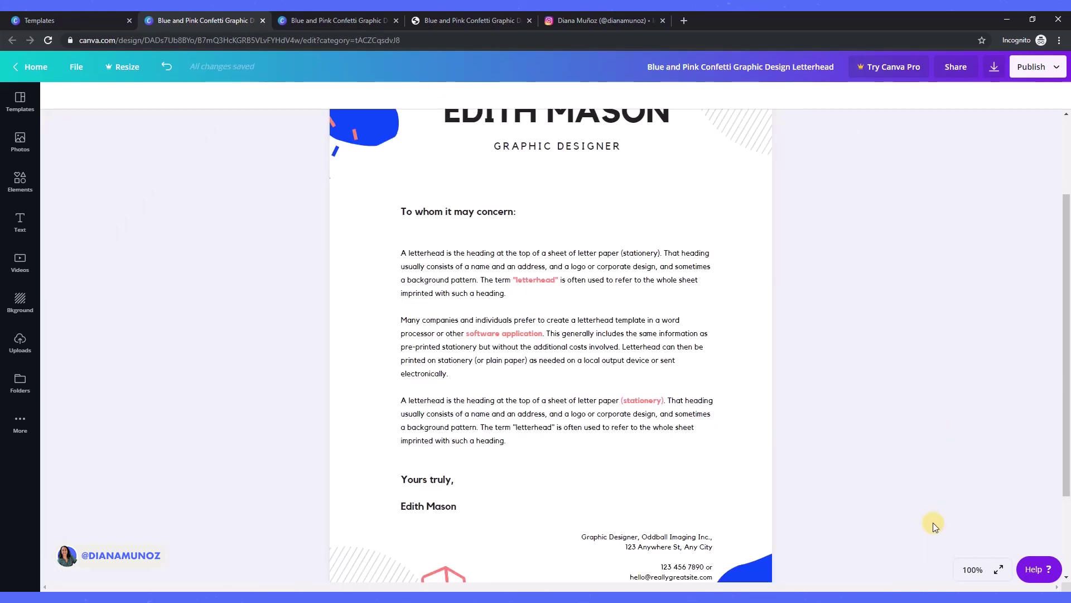
click(633, 340)
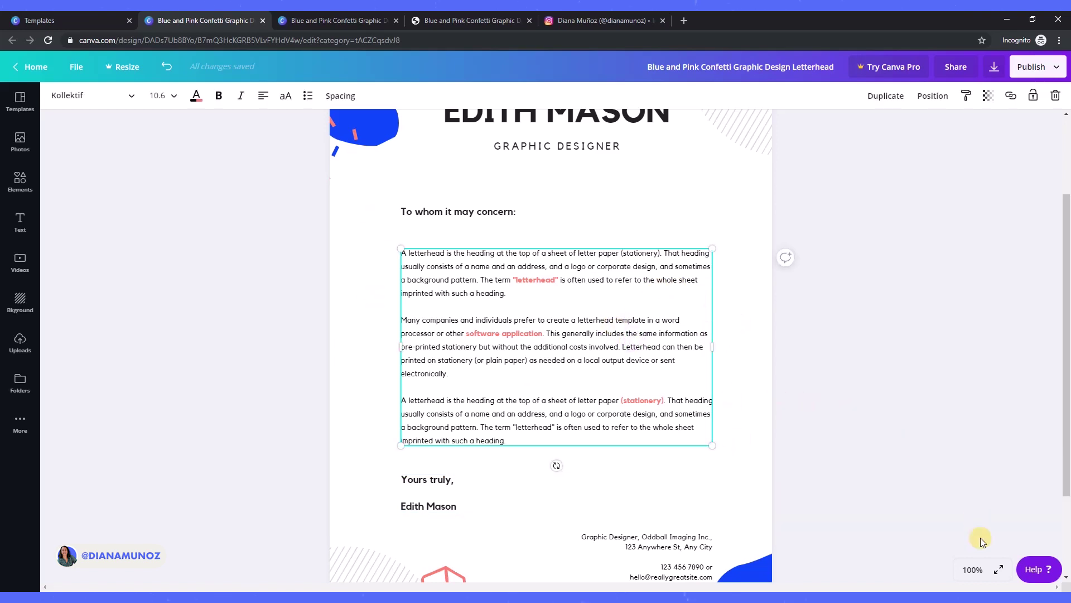
Step: Zoom the page to 200% and bring up the Shapes collection in Elements
click(977, 570)
click(968, 370)
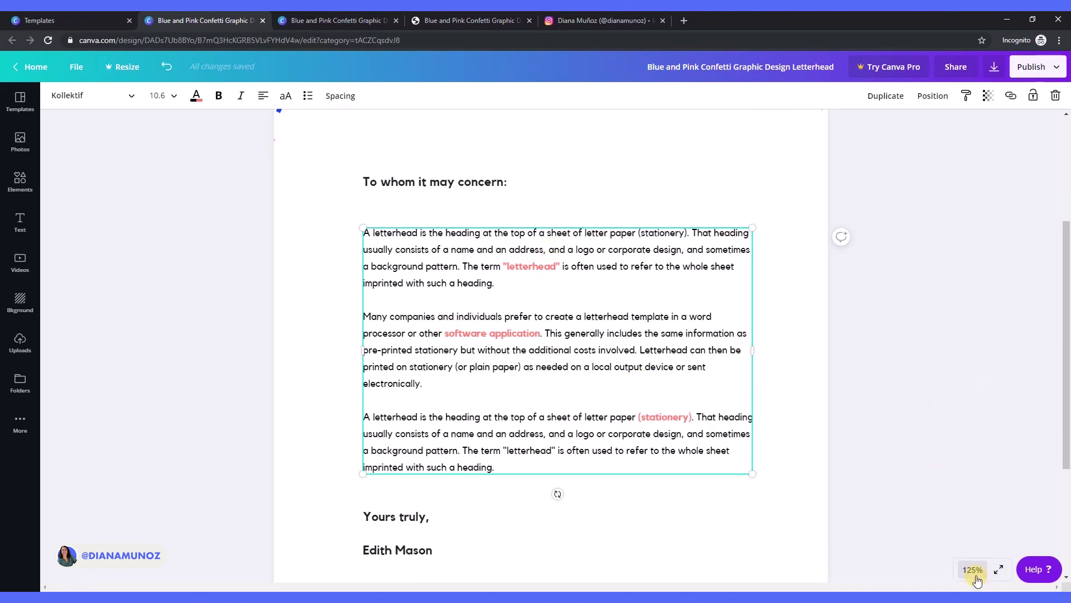
click(975, 575)
click(967, 348)
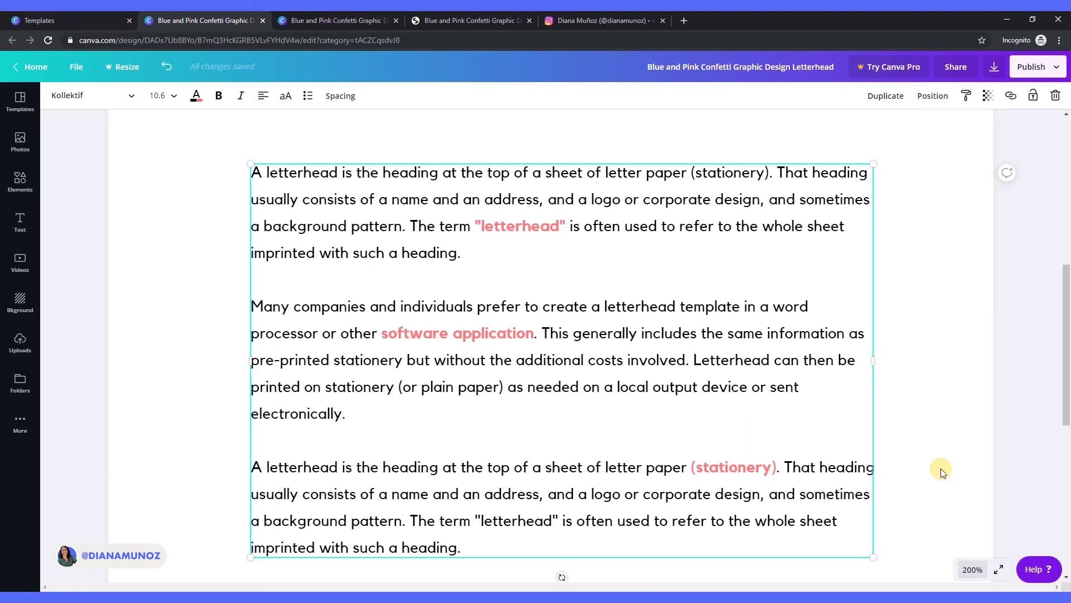
scroll(942, 471, down, 2)
scroll(943, 446, up, 1)
click(943, 439)
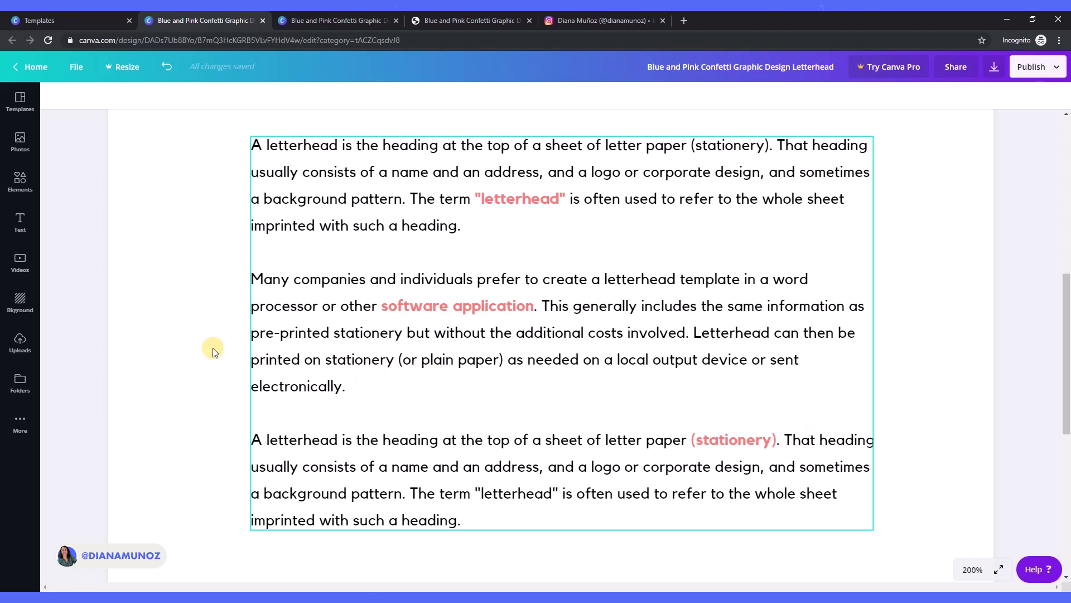
click(14, 177)
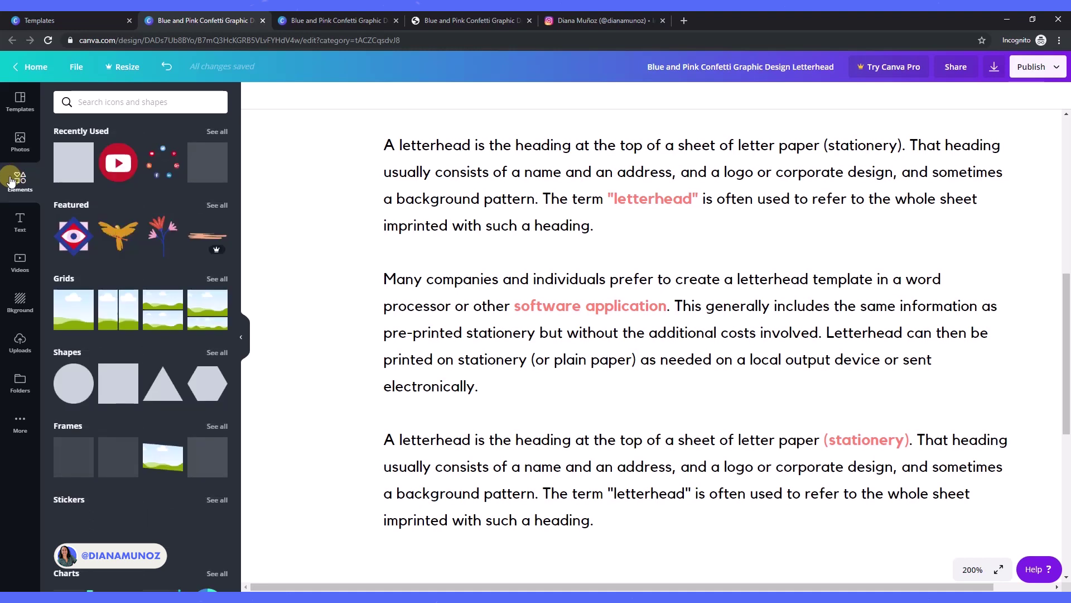
click(77, 357)
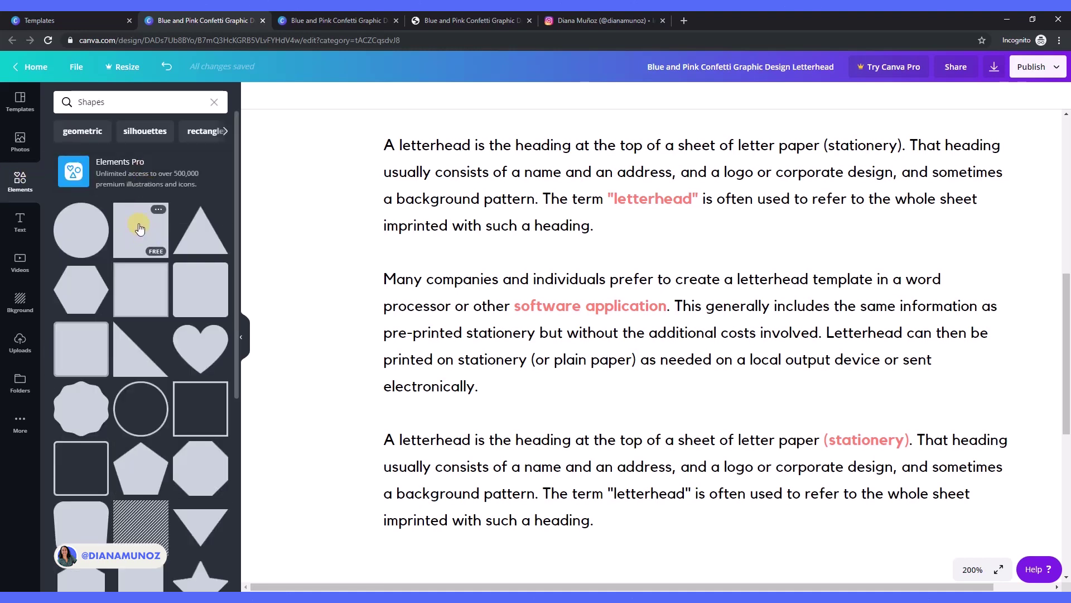
Step: Add a grey square and resize it into a small box covering the word 'letterhead'
click(146, 224)
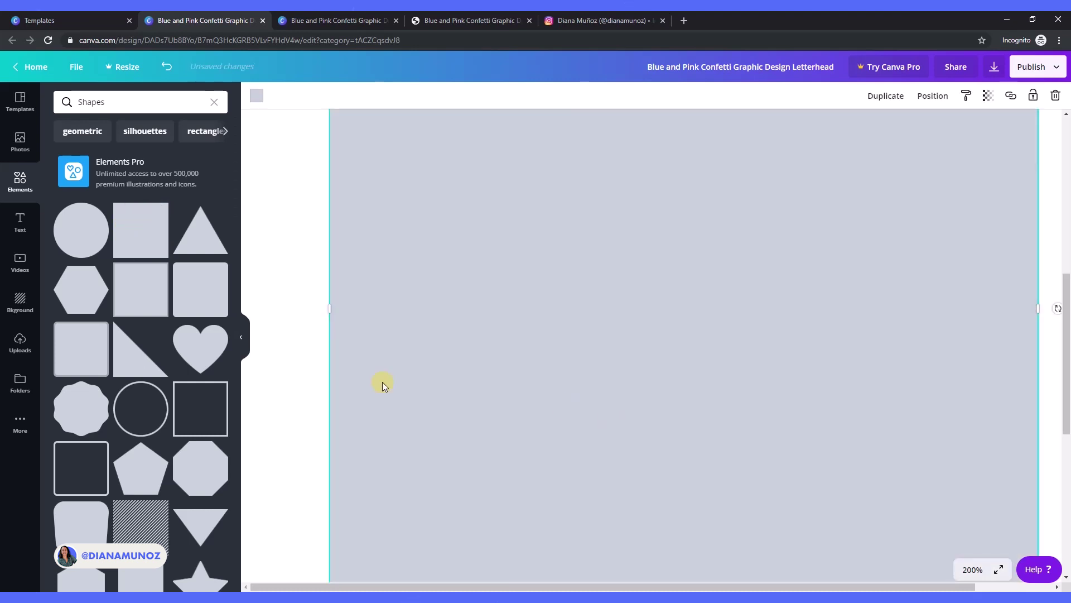
click(241, 337)
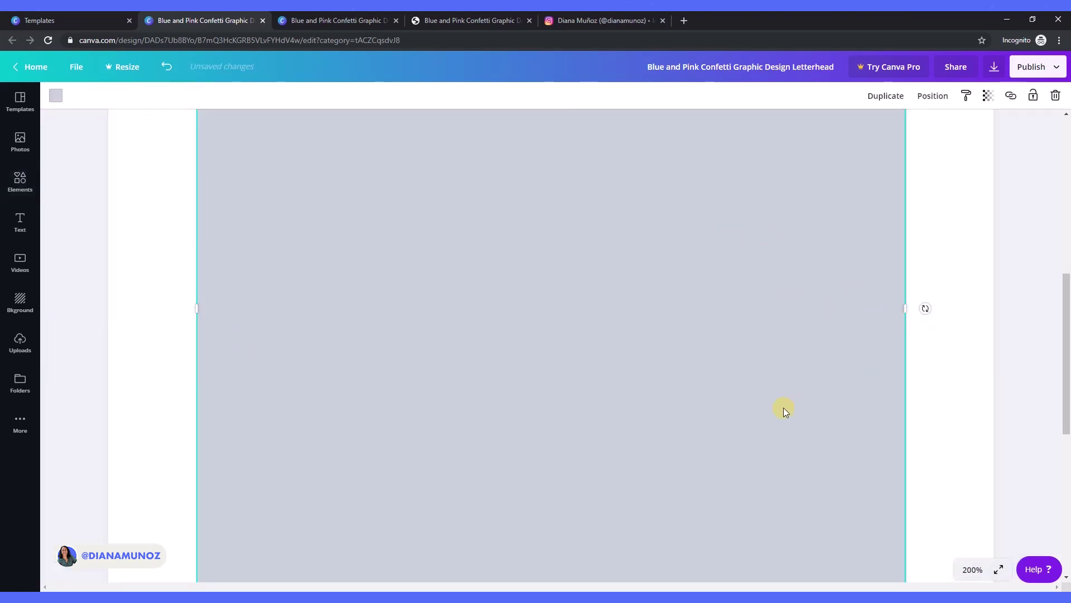
scroll(784, 407, up, 4)
drag(560, 193, 544, 417)
scroll(544, 417, down, 7)
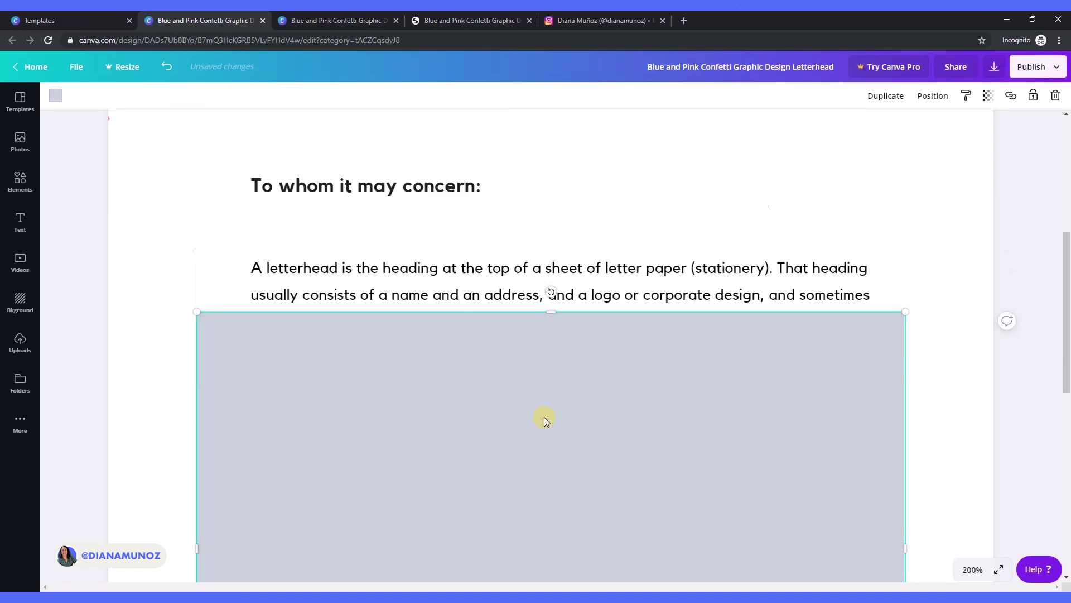
drag(562, 497, 530, 234)
scroll(609, 444, up, 3)
scroll(609, 443, up, 2)
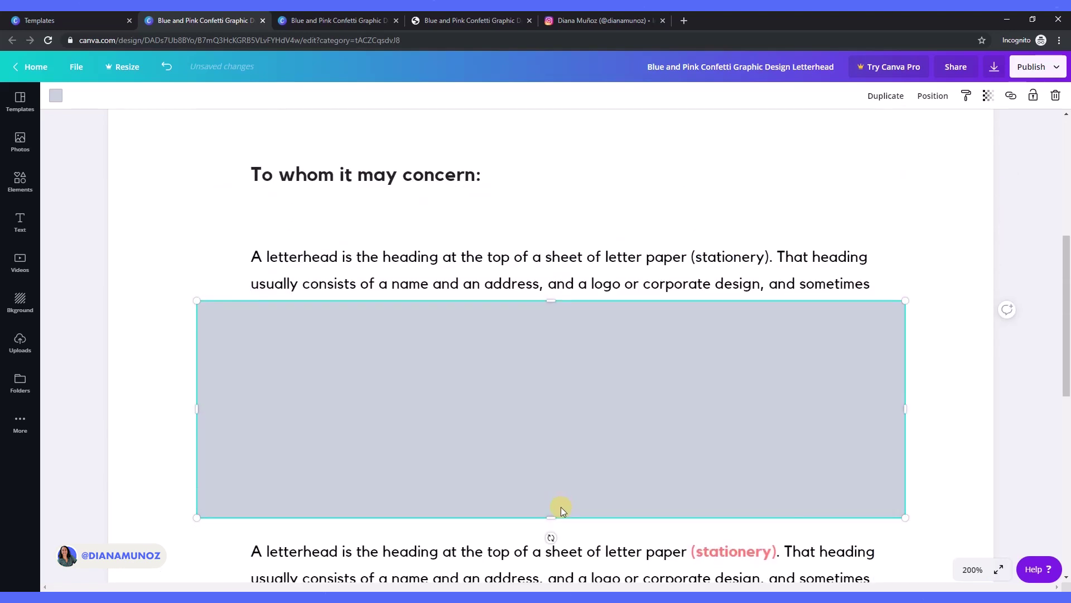
drag(554, 519, 558, 282)
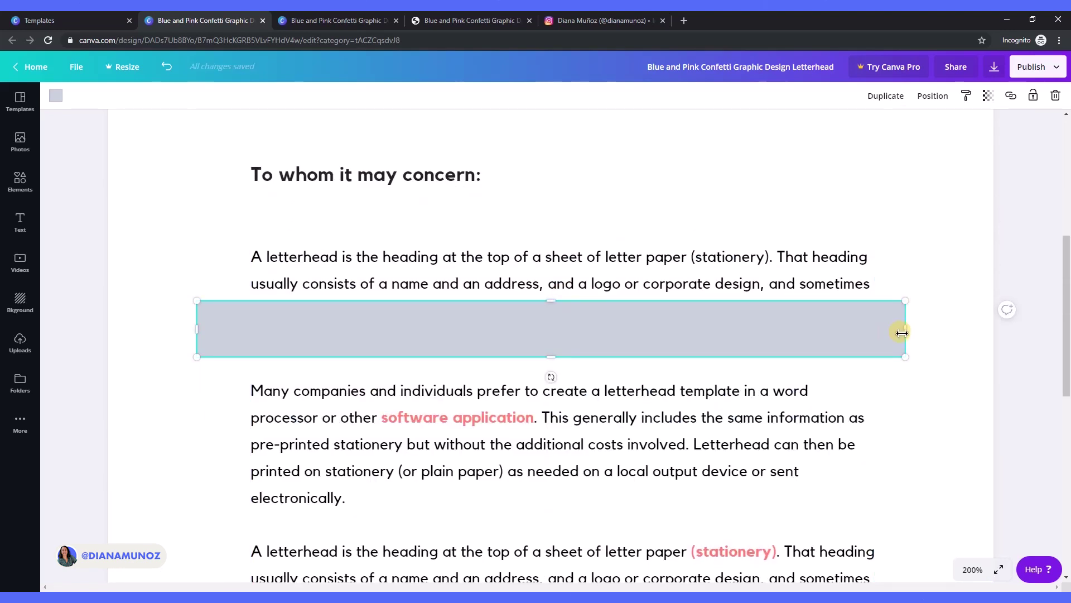
click(915, 331)
drag(907, 329, 570, 314)
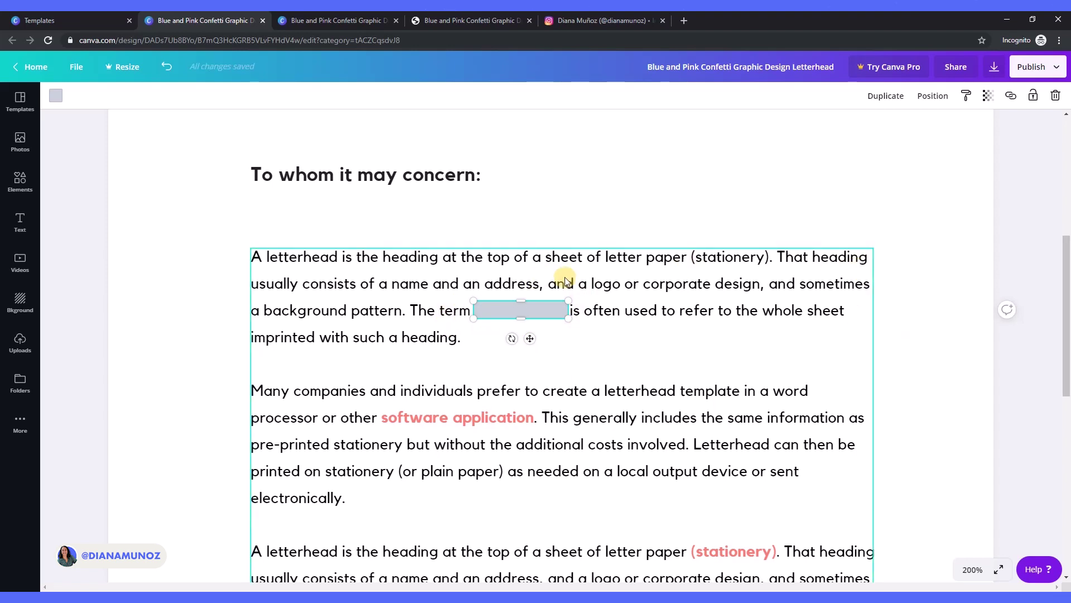
click(991, 97)
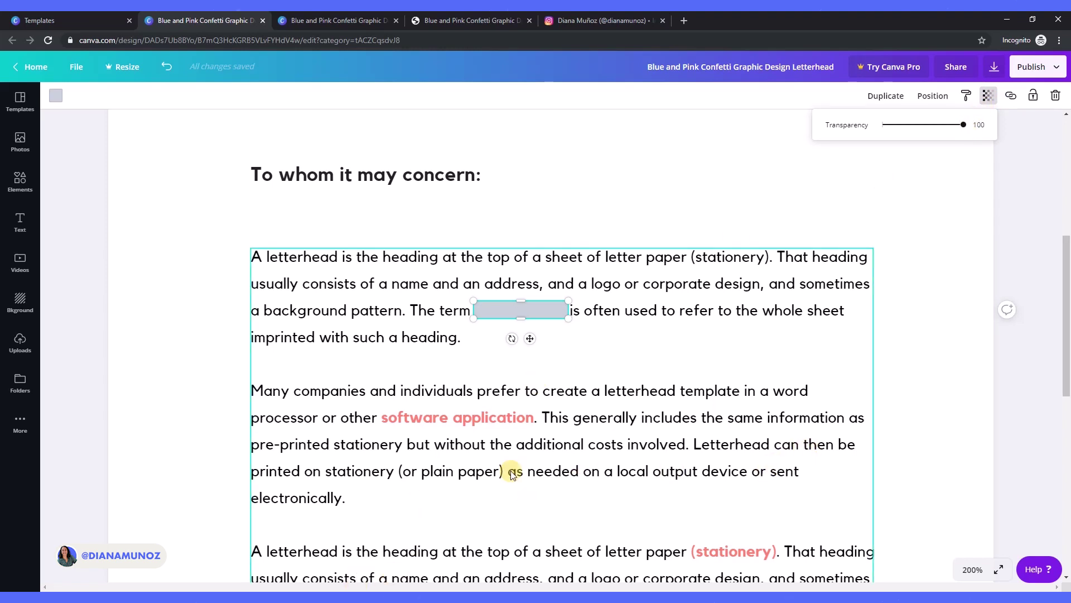
mouse_move(318, 583)
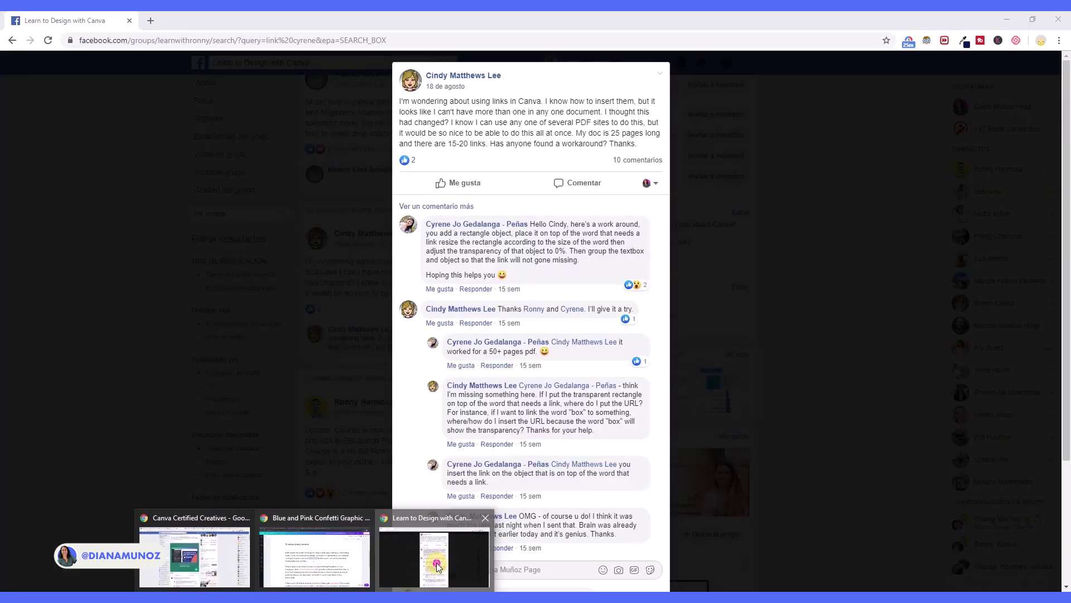
click(438, 567)
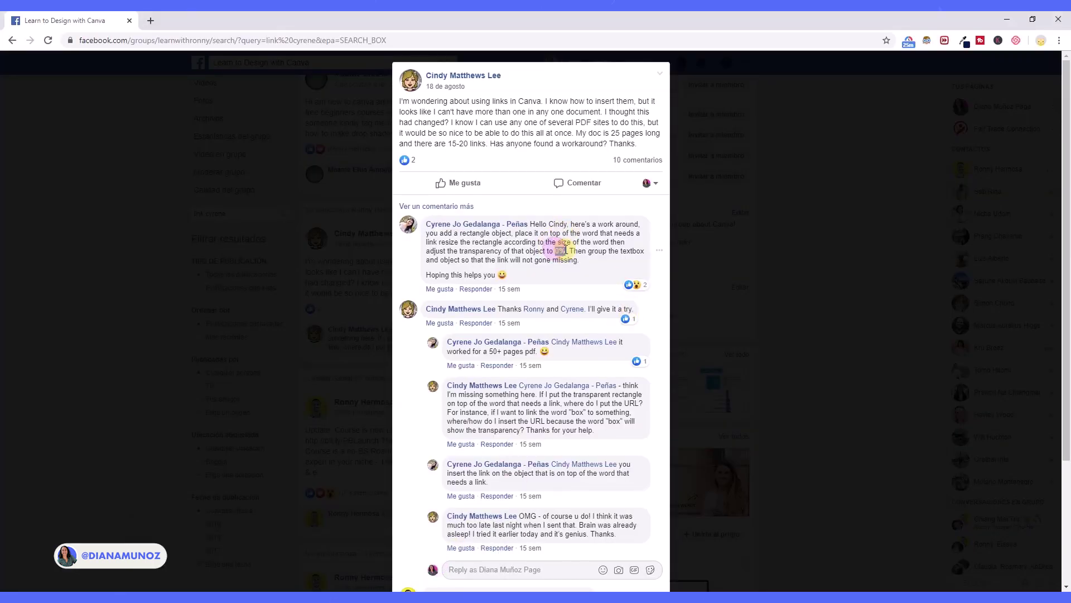
click(1008, 17)
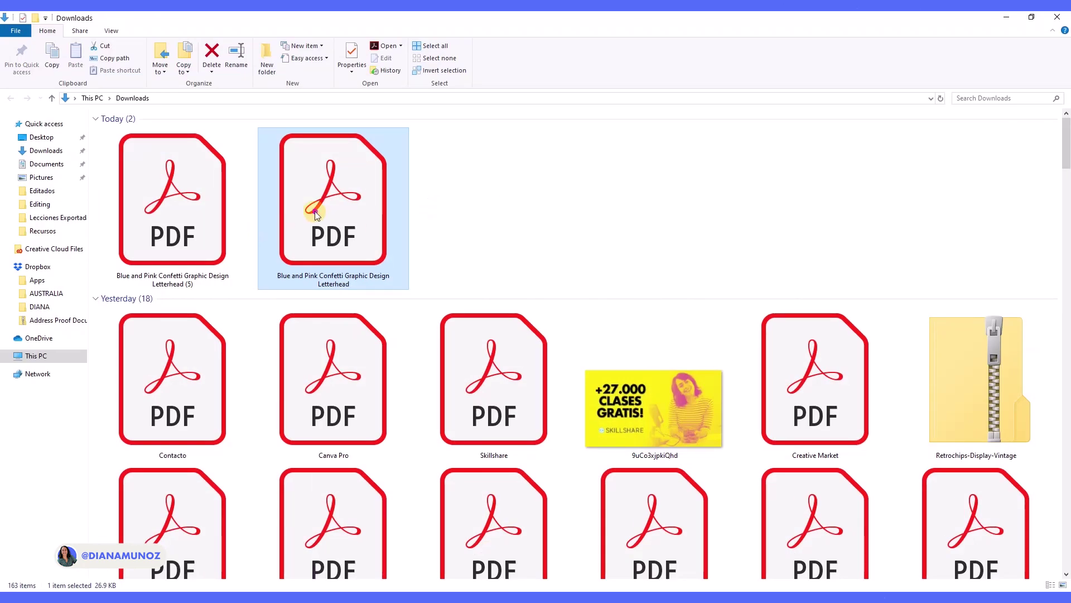
double_click(314, 211)
scroll(555, 346, down, 2)
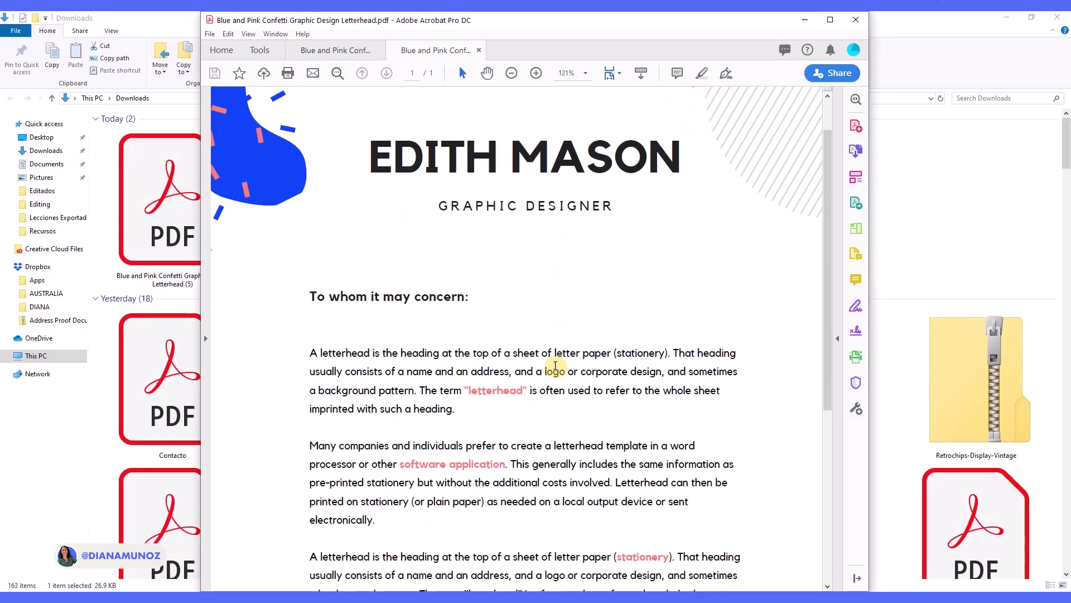
scroll(494, 392, down, 5)
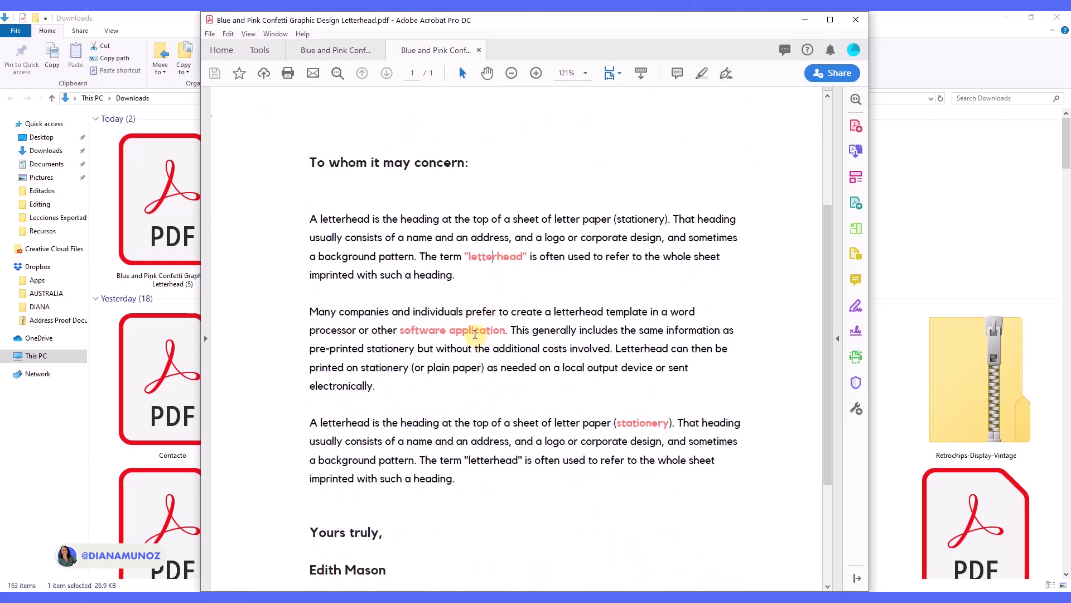
drag(397, 330, 529, 329)
click(517, 314)
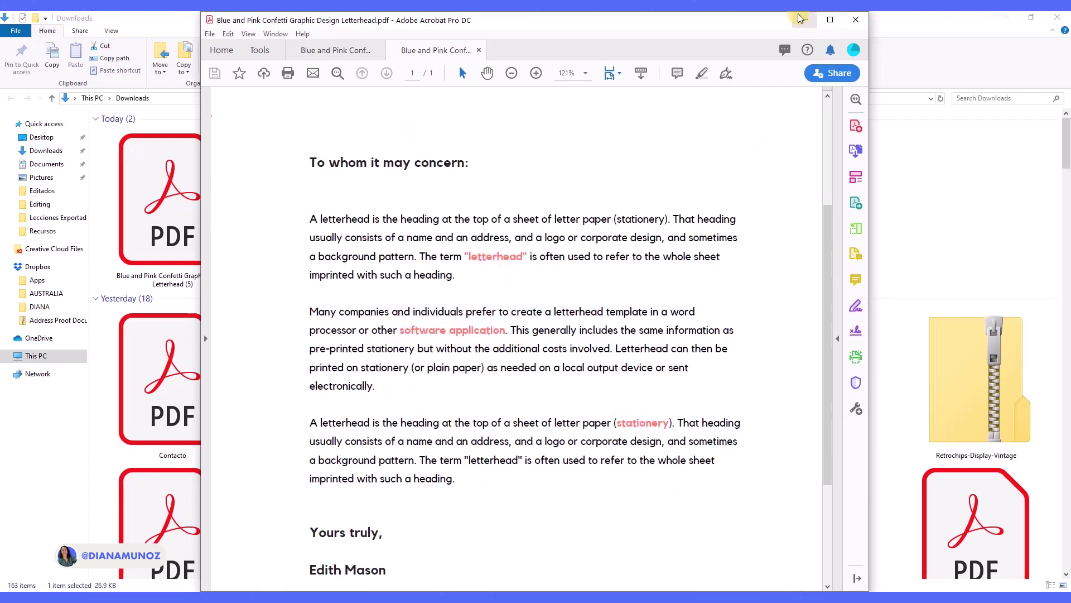
click(805, 19)
click(1006, 17)
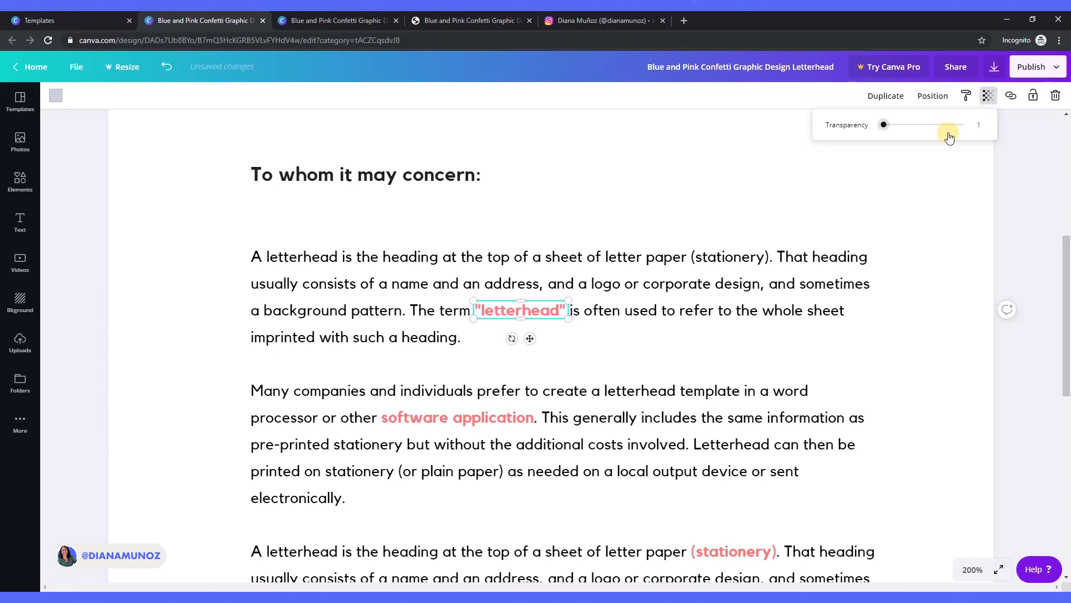
Step: Close the transparency settings and zoom the page to 300%
click(919, 293)
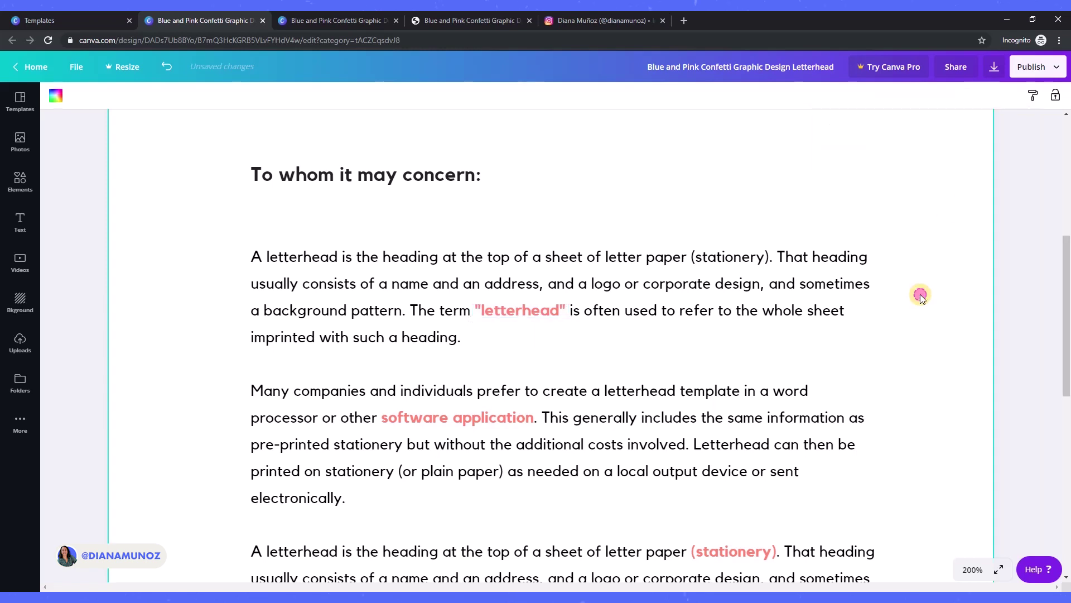
click(972, 570)
click(975, 321)
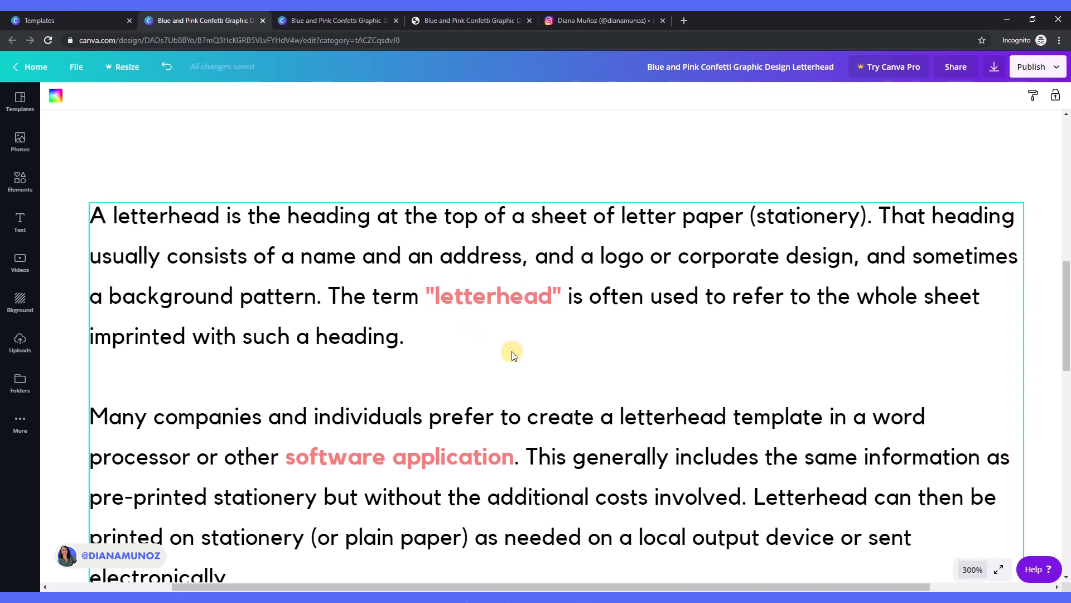
scroll(514, 355, up, 2)
scroll(509, 215, down, 4)
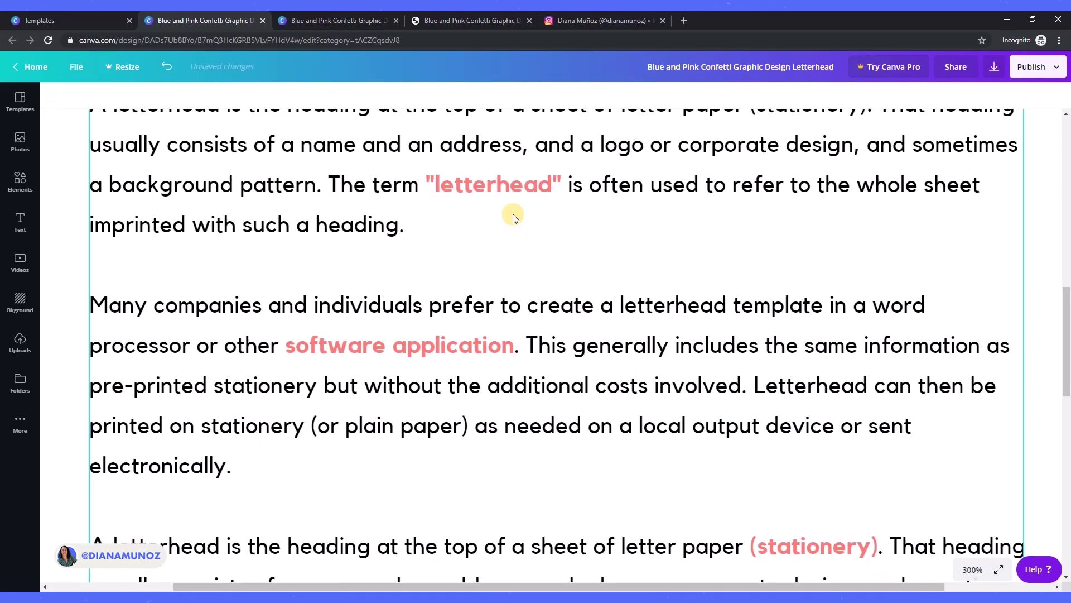
Step: Duplicate the transparent 'letterhead' rectangle and move the copy over 'software application'
click(494, 184)
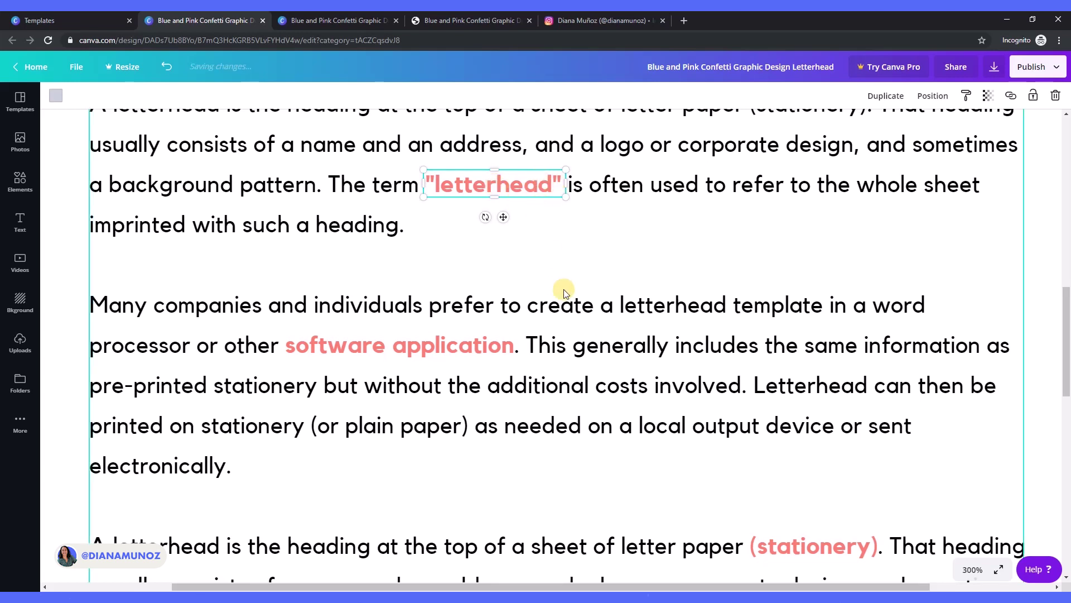
click(885, 96)
drag(569, 215, 514, 349)
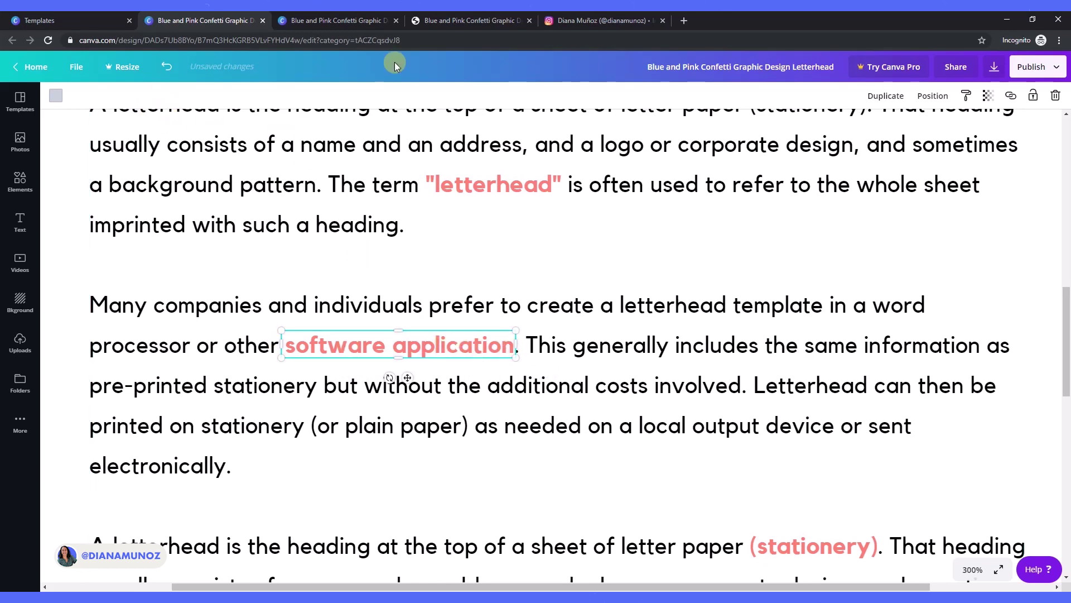
click(1009, 95)
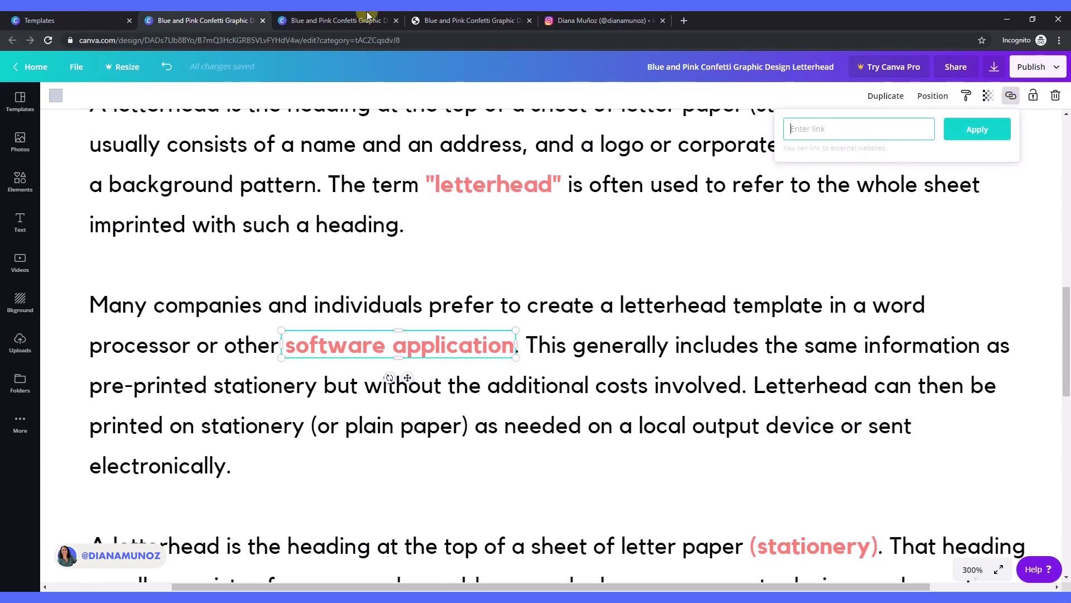
click(583, 21)
click(569, 43)
key(ctrl+c)
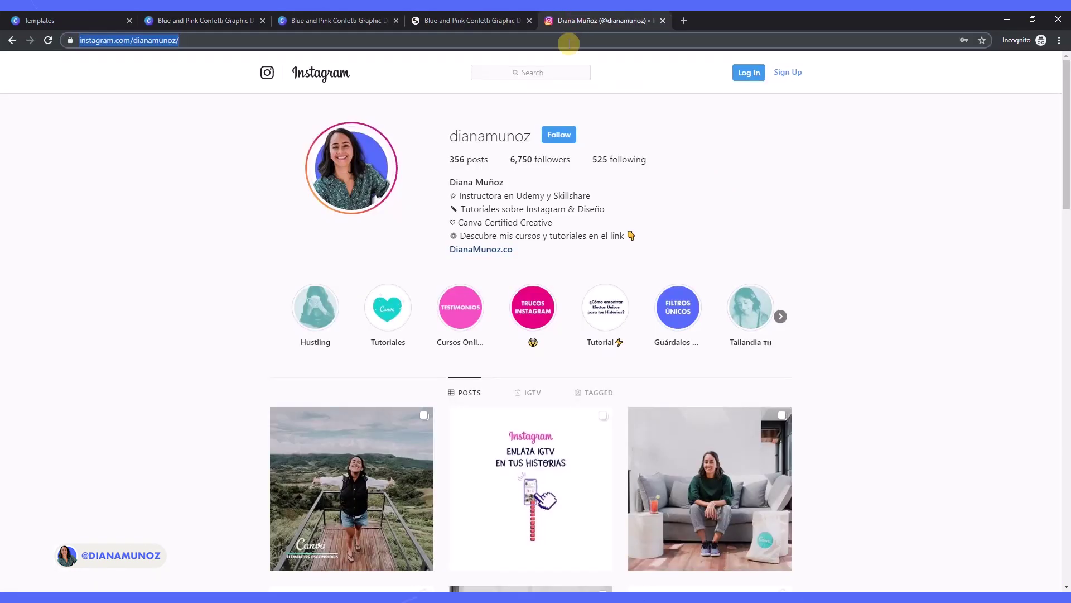
click(187, 20)
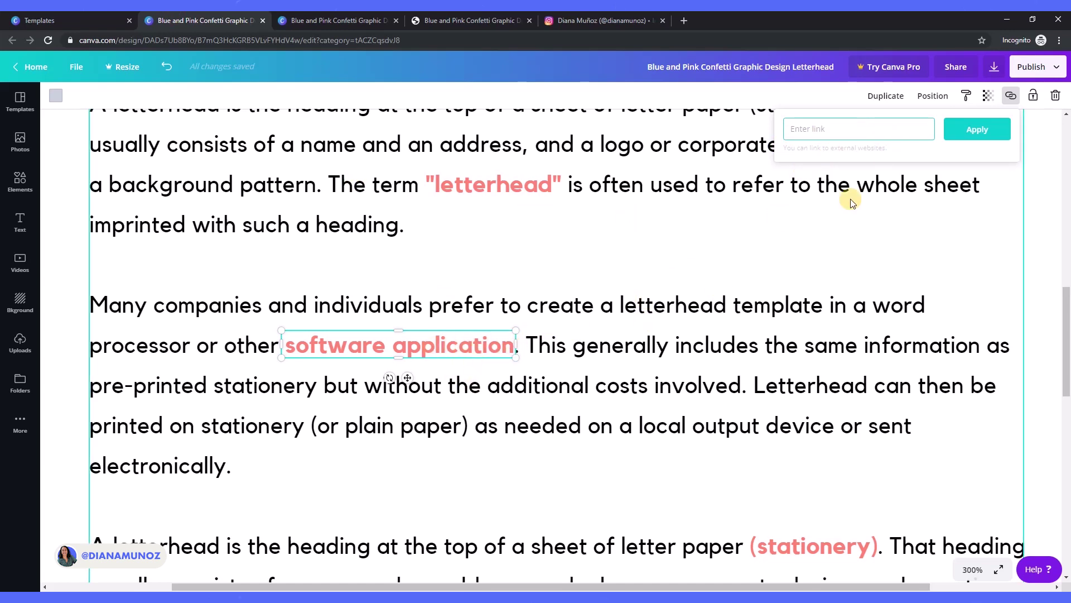
Step: Link the 'software application' rectangle to the pasted Instagram profile address
click(814, 130)
key(ctrl+v)
click(977, 129)
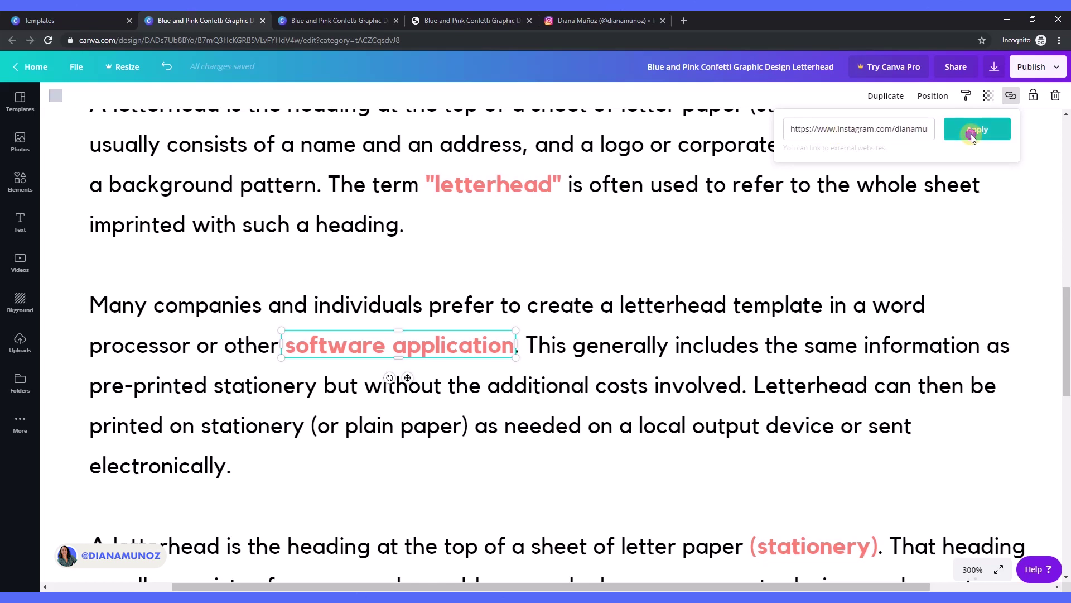
Step: Confirm the link on the transparent 'letterhead' rectangle, then reselect the 'software application' box
click(504, 182)
click(1010, 95)
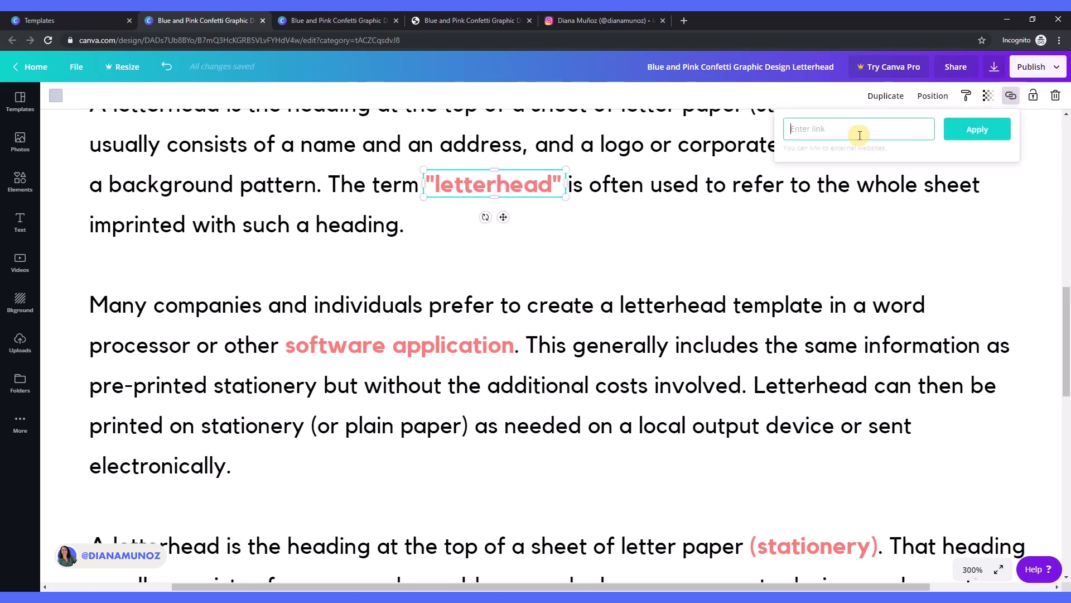
click(978, 129)
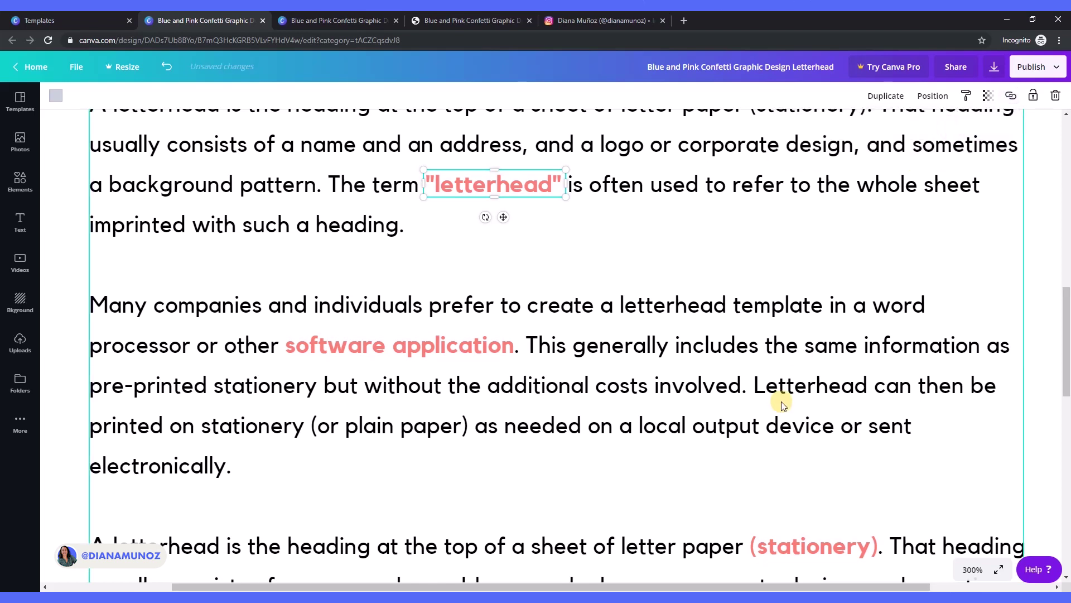
scroll(781, 400, down, 2)
click(470, 238)
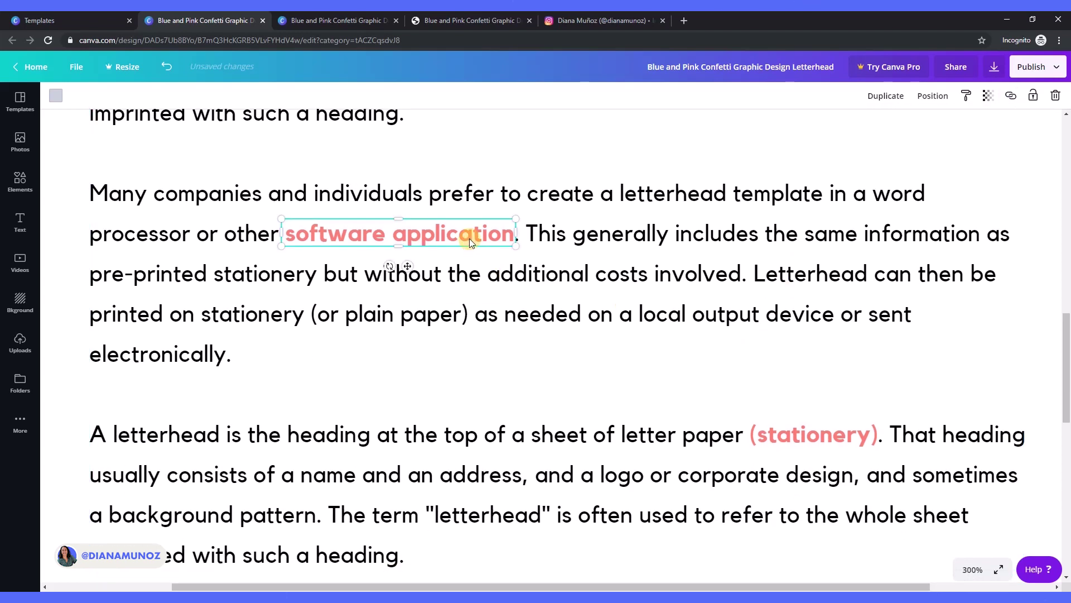
Step: Place a copy of the transparent rectangle over '(stationery)' and narrow it to the word's width
drag(460, 230, 826, 434)
drag(649, 434, 747, 429)
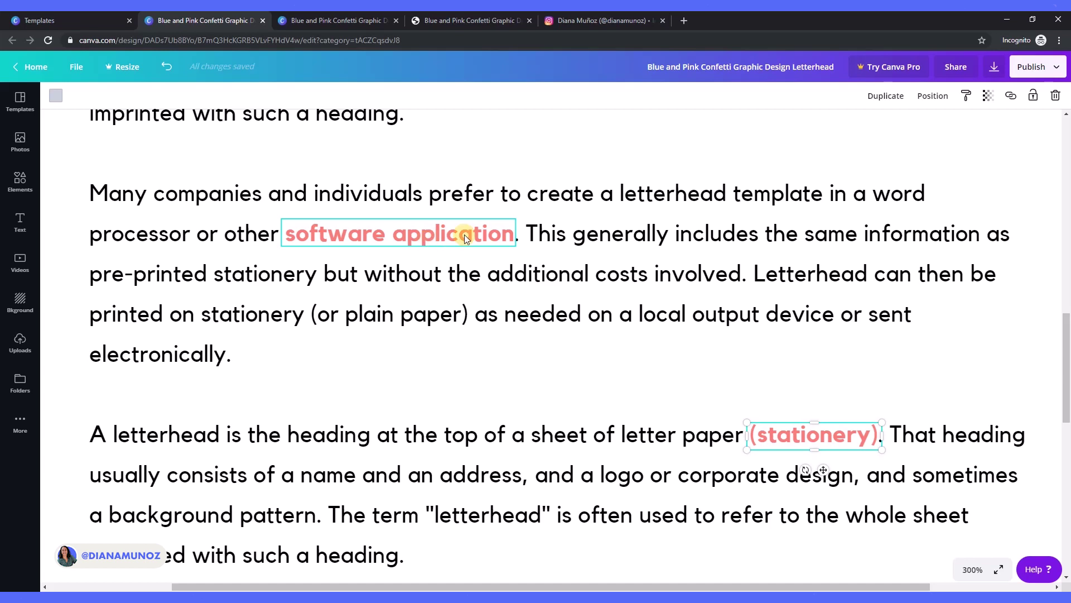
drag(442, 234, 776, 401)
click(782, 437)
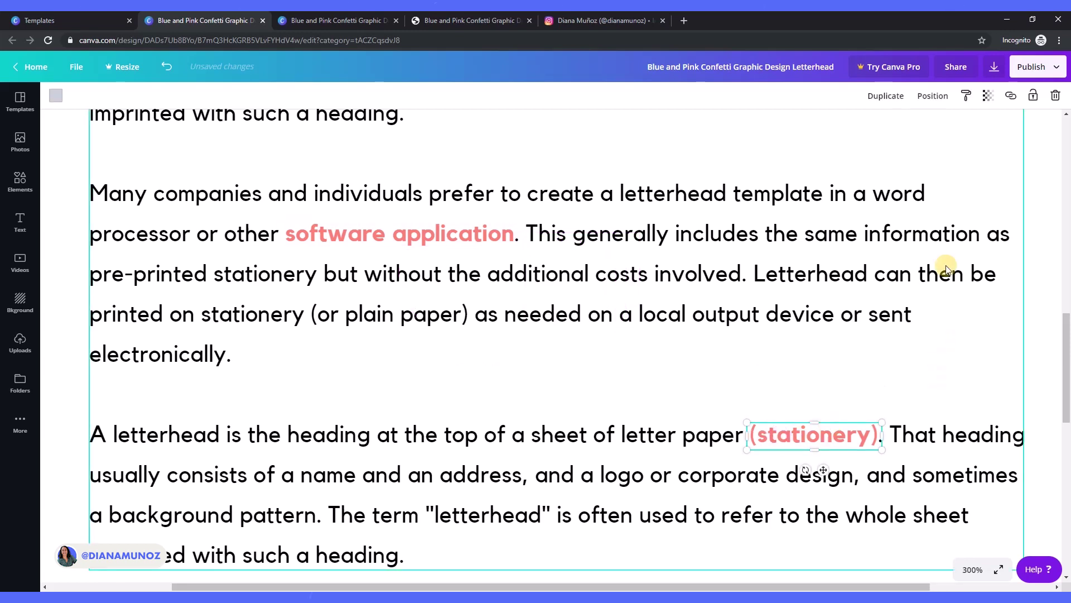
Step: Get the YouTube channel address from a new browser tab, then return to Canva
click(684, 20)
text(youtube.com)
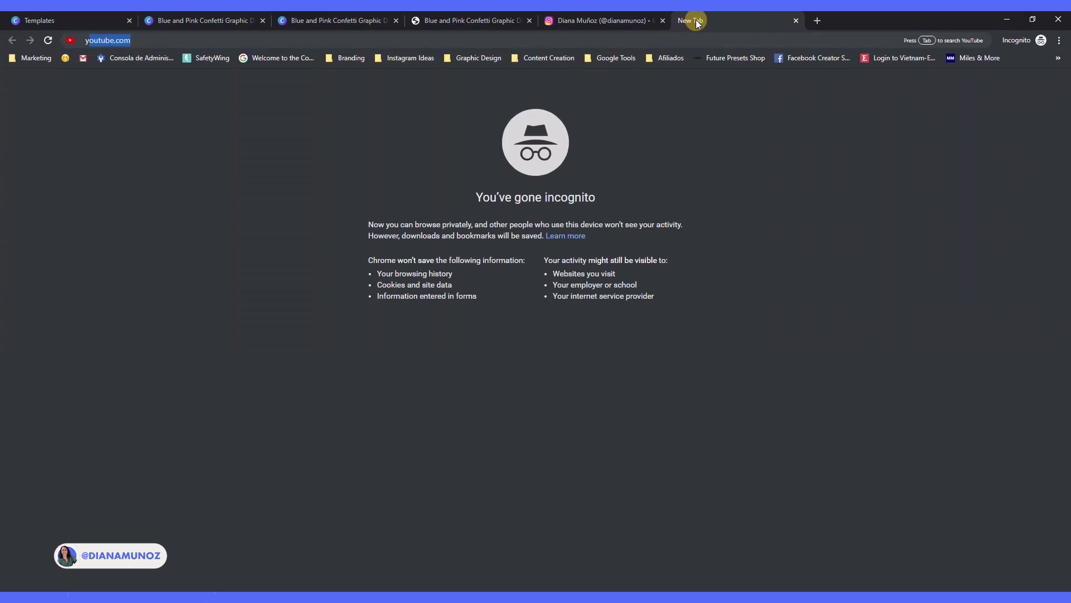
key(Down)
key(Down)
key(Down)
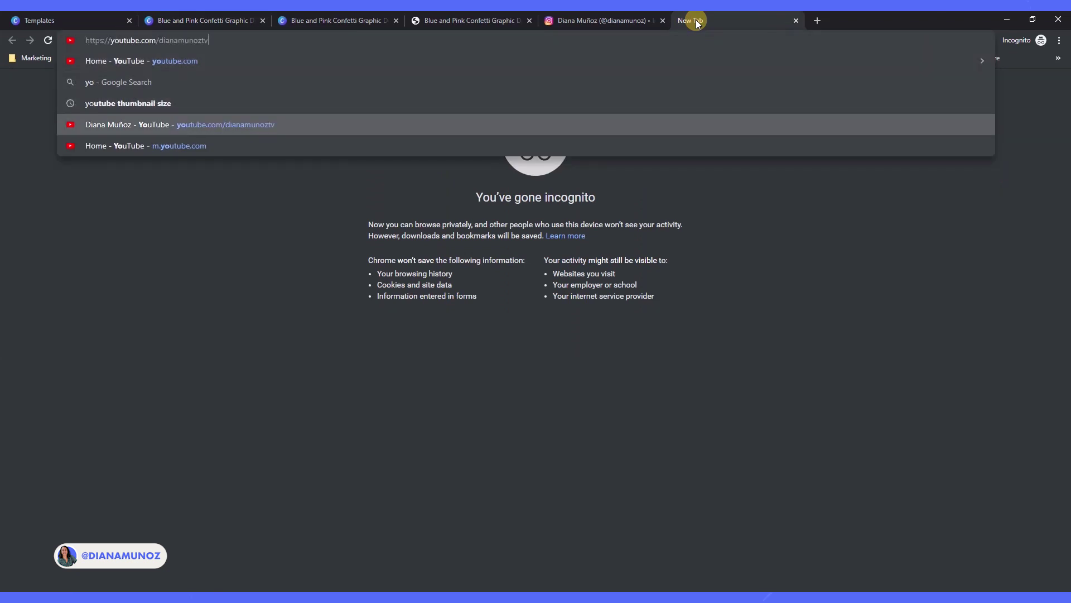
click(197, 20)
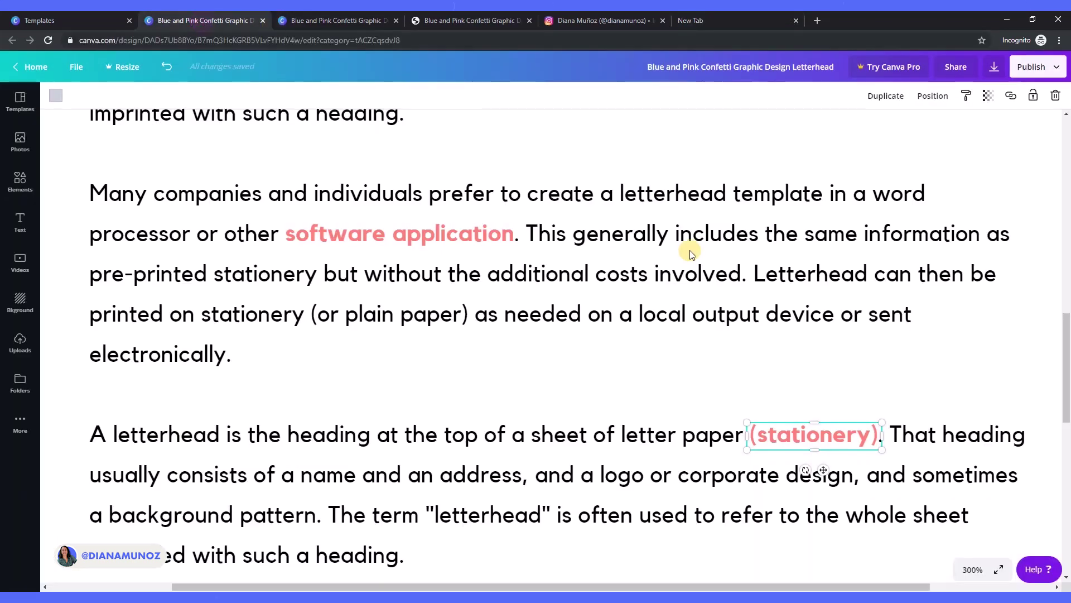
Step: Replace the (stationery) box's Instagram link with the YouTube address; move the empty box below 'electronically.'
click(1010, 95)
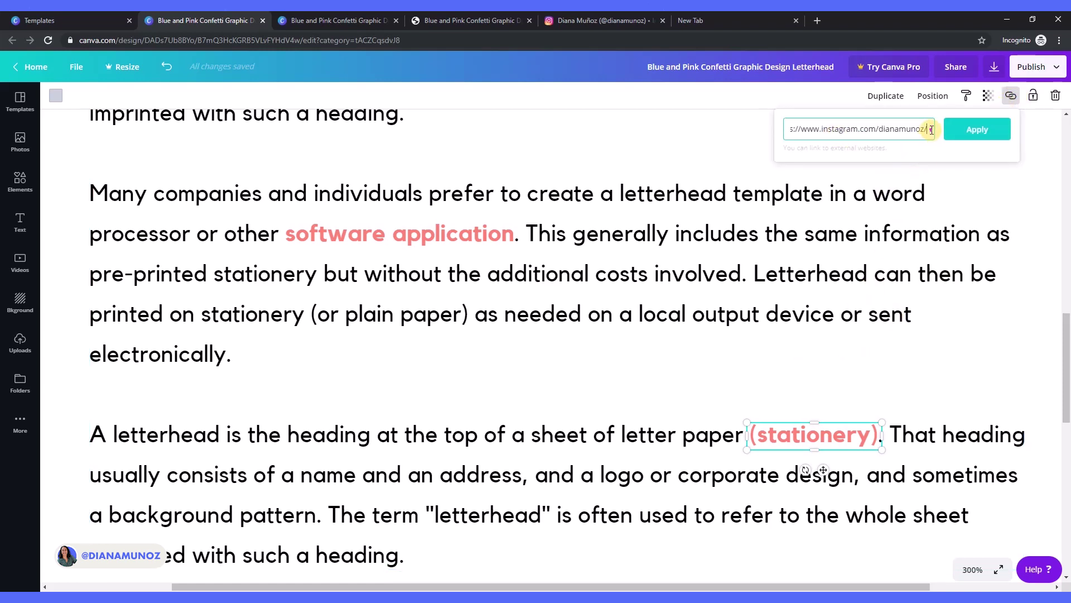
drag(931, 130, 781, 132)
key(ctrl+v)
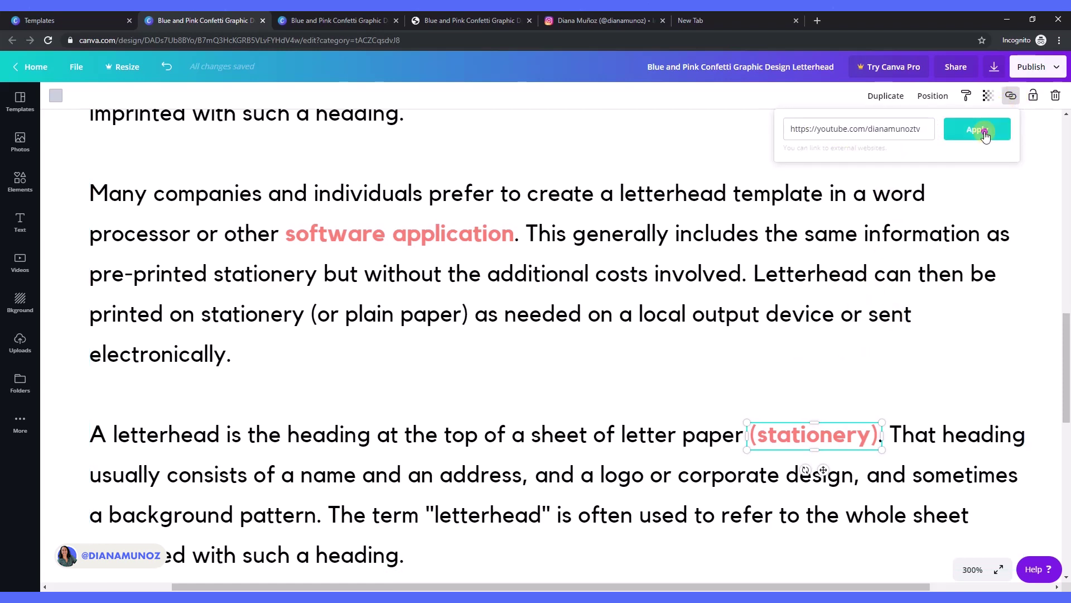
click(977, 129)
drag(564, 402, 569, 373)
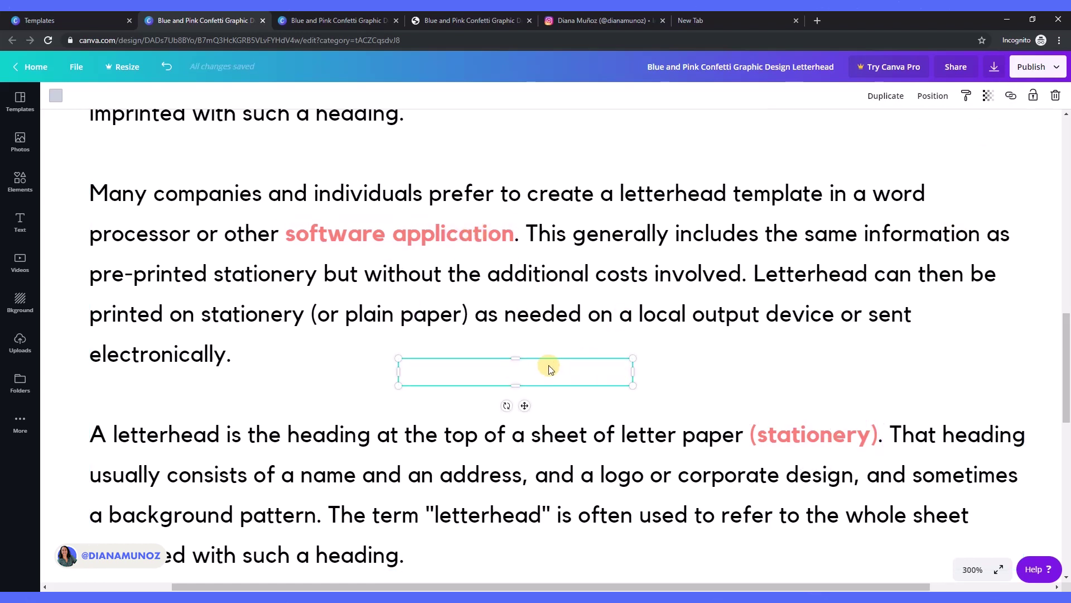
Step: Apply the Instagram link to the transparent box and zoom out to 75% to see the page
click(1011, 95)
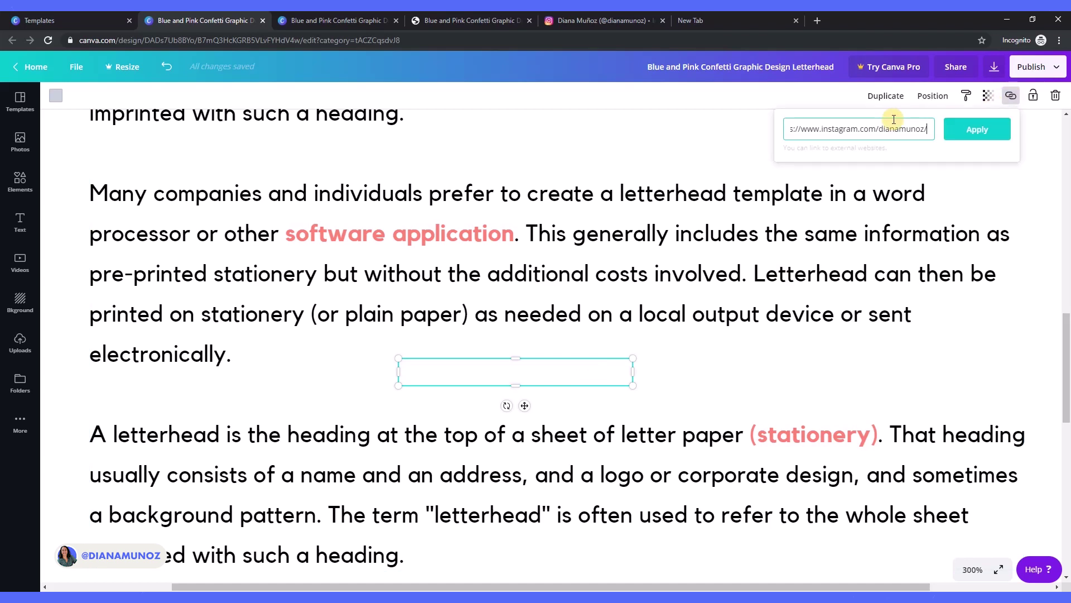
click(976, 128)
click(838, 425)
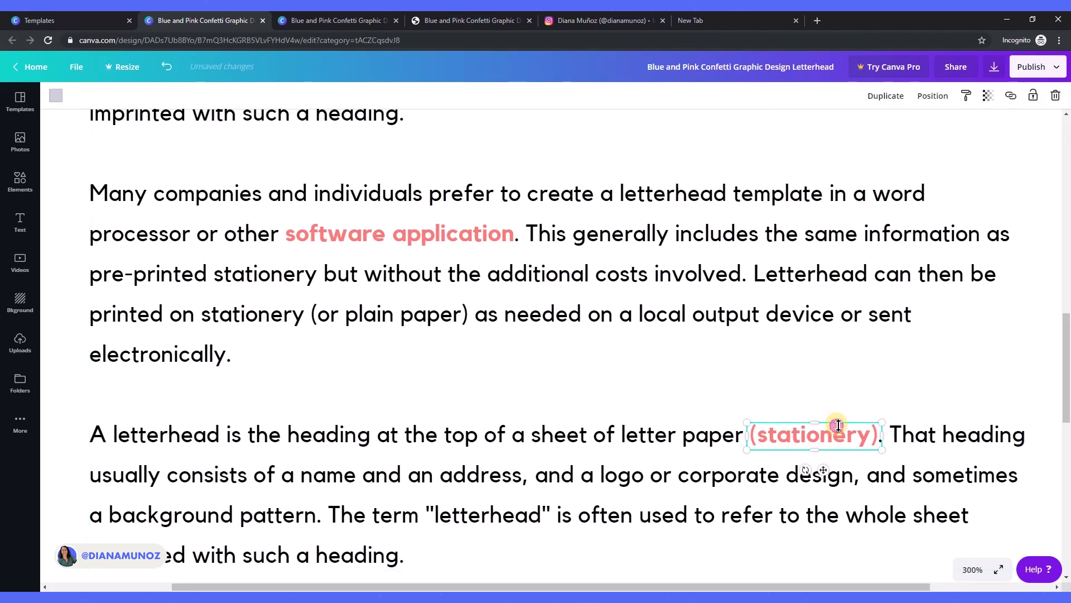
click(972, 572)
click(980, 416)
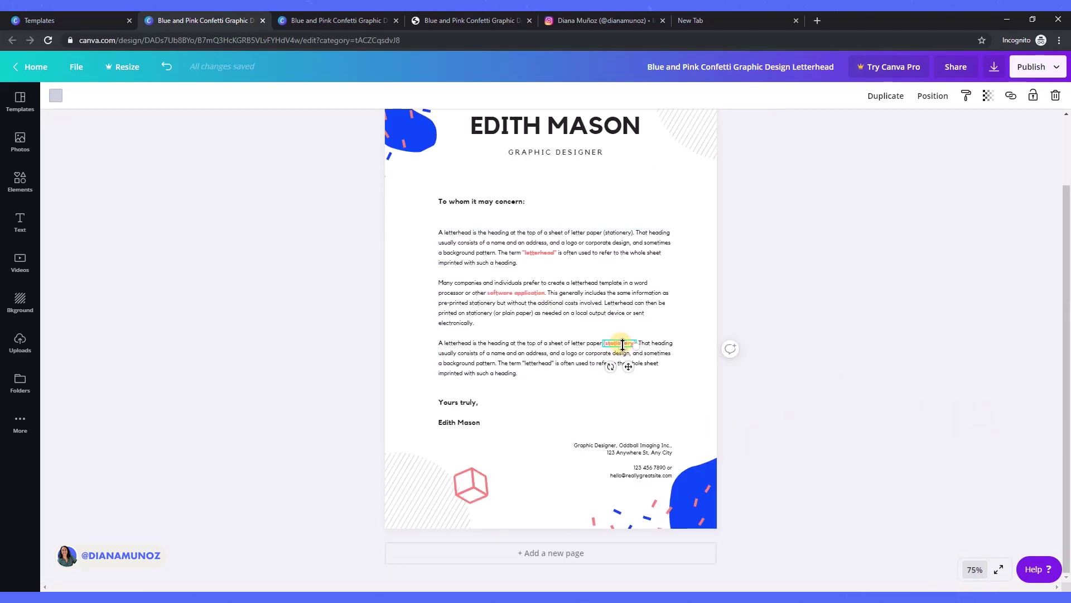
Step: Check the links on the (stationery), software application and letterhead boxes, then deselect everything
click(1010, 95)
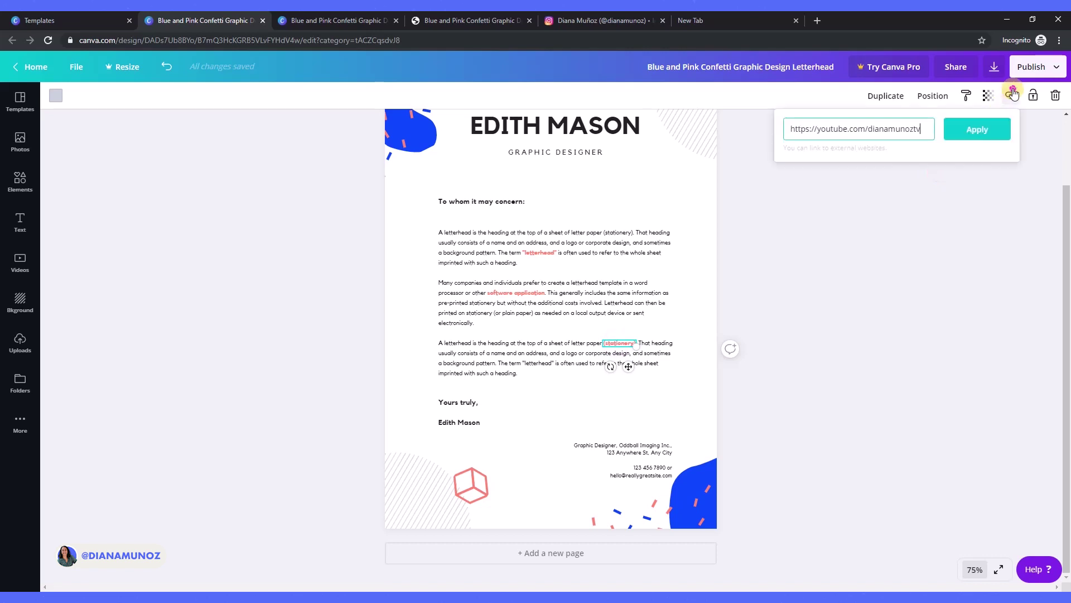
drag(488, 292, 545, 292)
click(1010, 95)
drag(558, 252, 523, 252)
click(1010, 96)
click(890, 293)
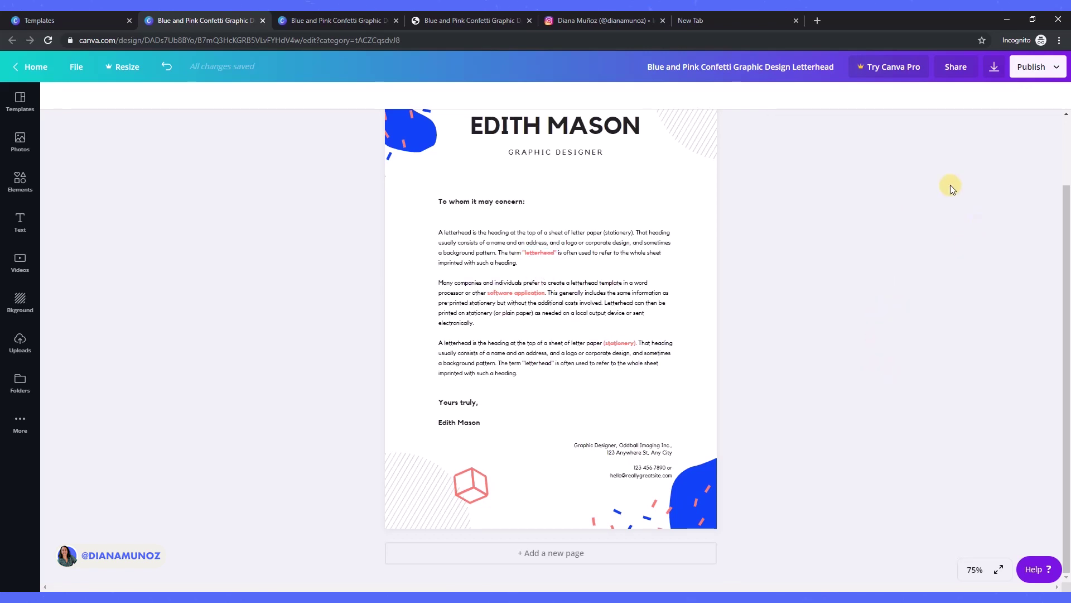
Step: Download the letterhead as a PDF Standard file and dismiss the referral dialog
click(994, 68)
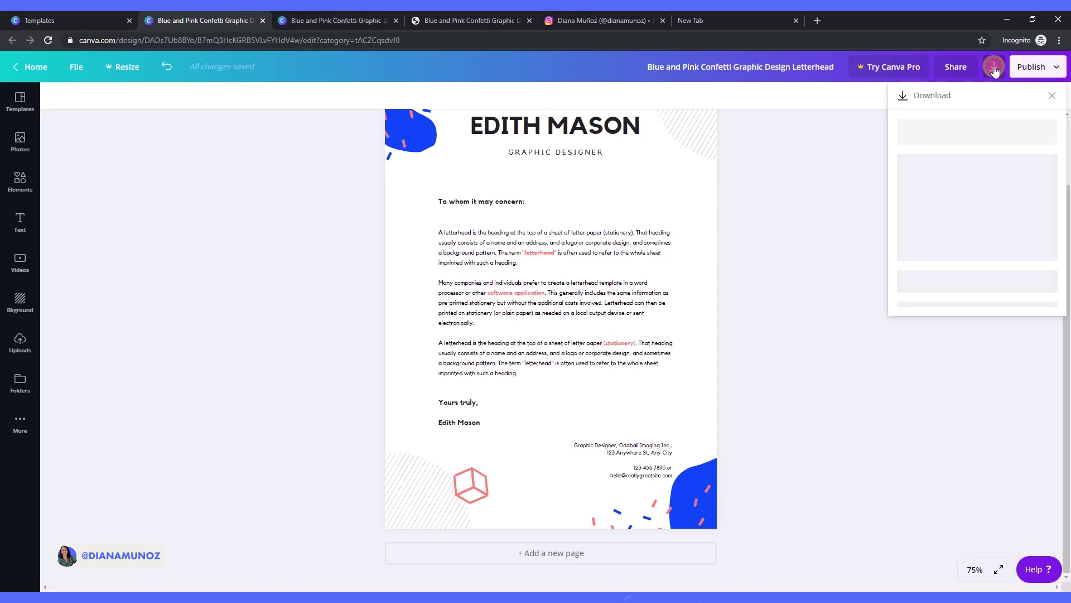
click(924, 202)
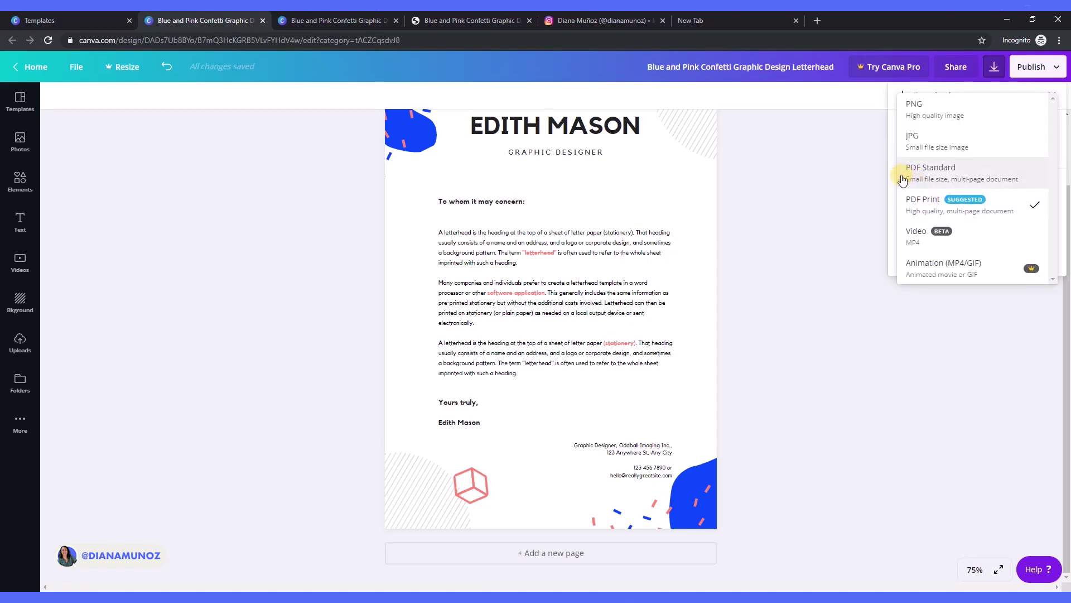
click(929, 173)
click(926, 199)
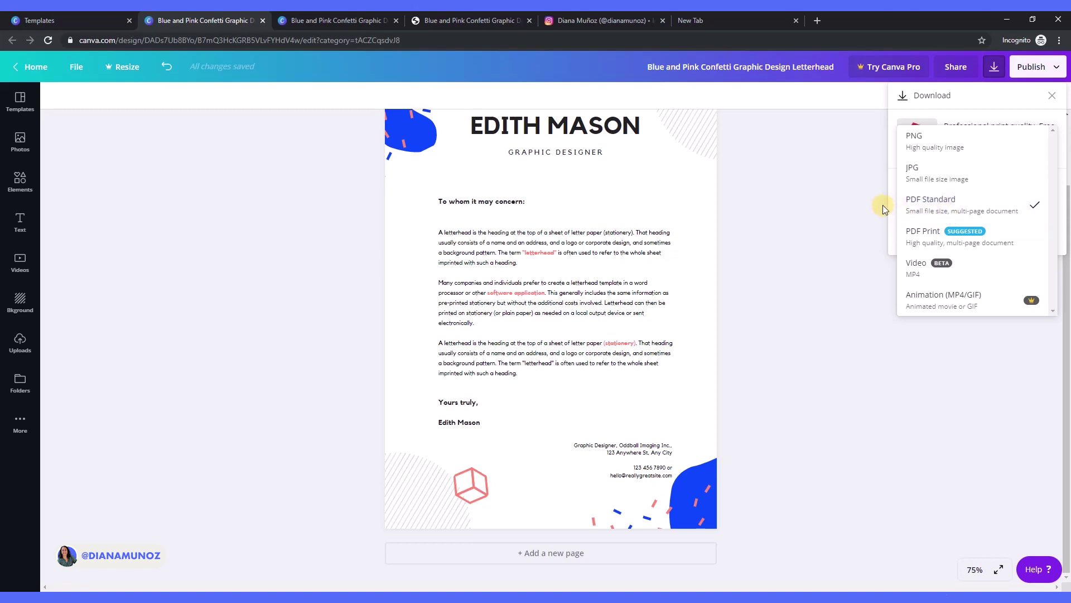
click(903, 201)
click(954, 235)
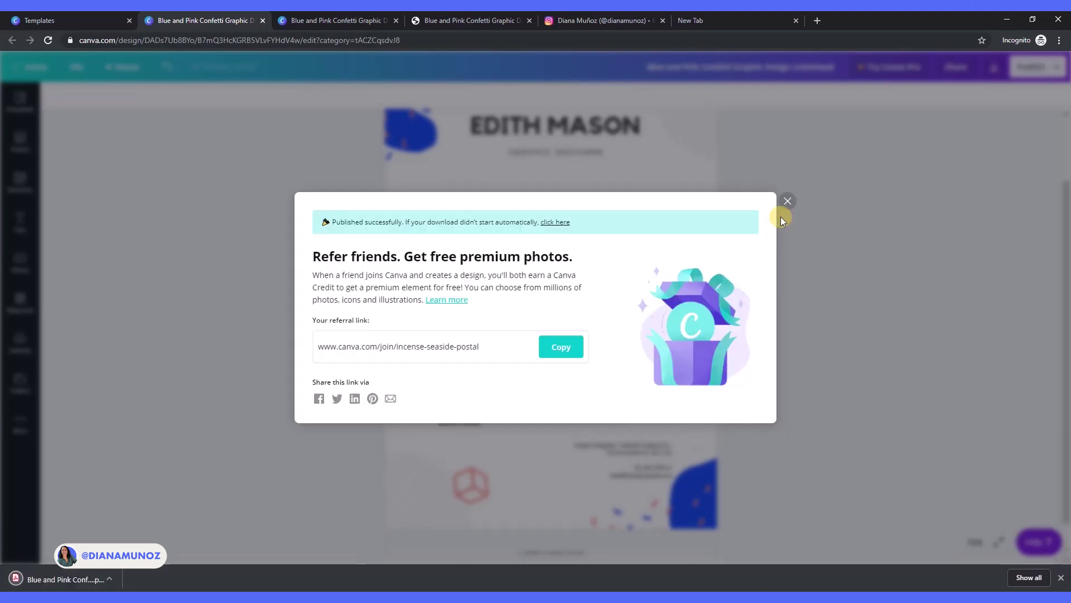
click(788, 201)
Step: Open the downloaded PDF in Chrome, test its Instagram and YouTube links, then switch back to Canva
click(60, 579)
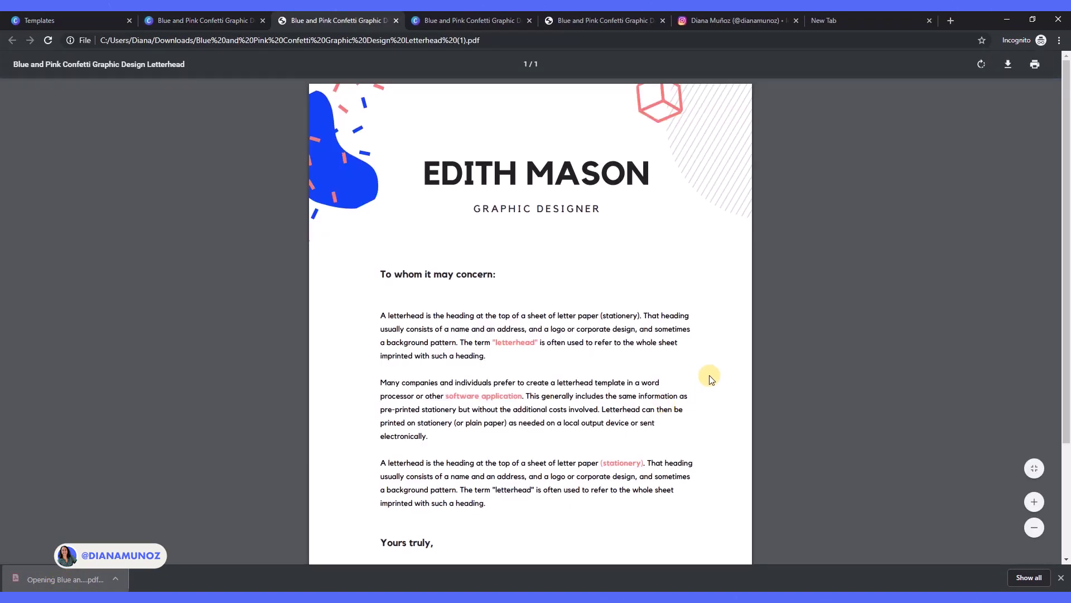
scroll(708, 375, down, 1)
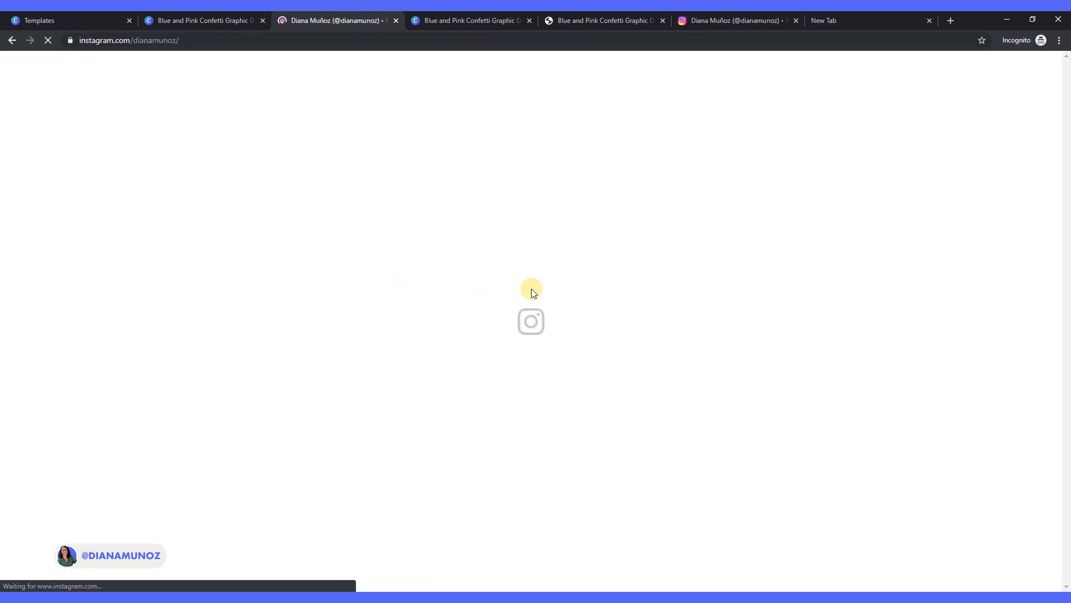
click(12, 40)
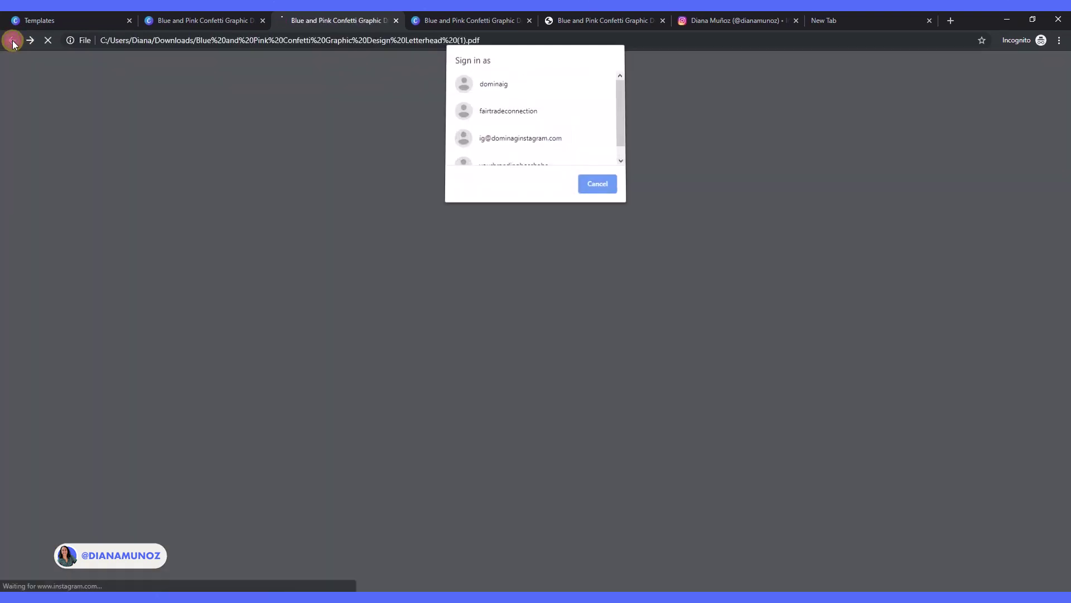
scroll(672, 367, down, 2)
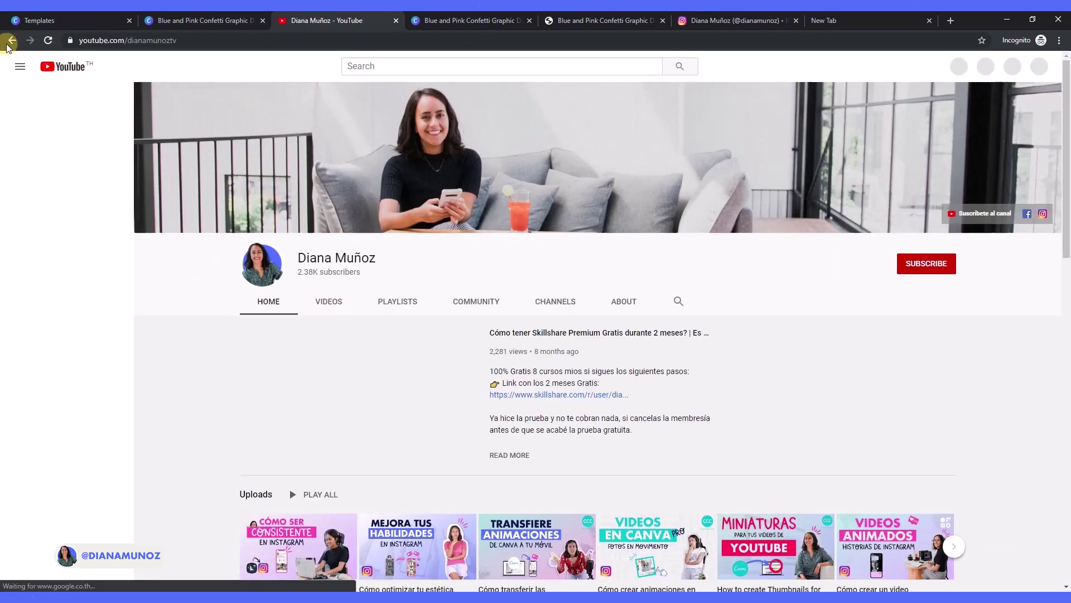
click(8, 43)
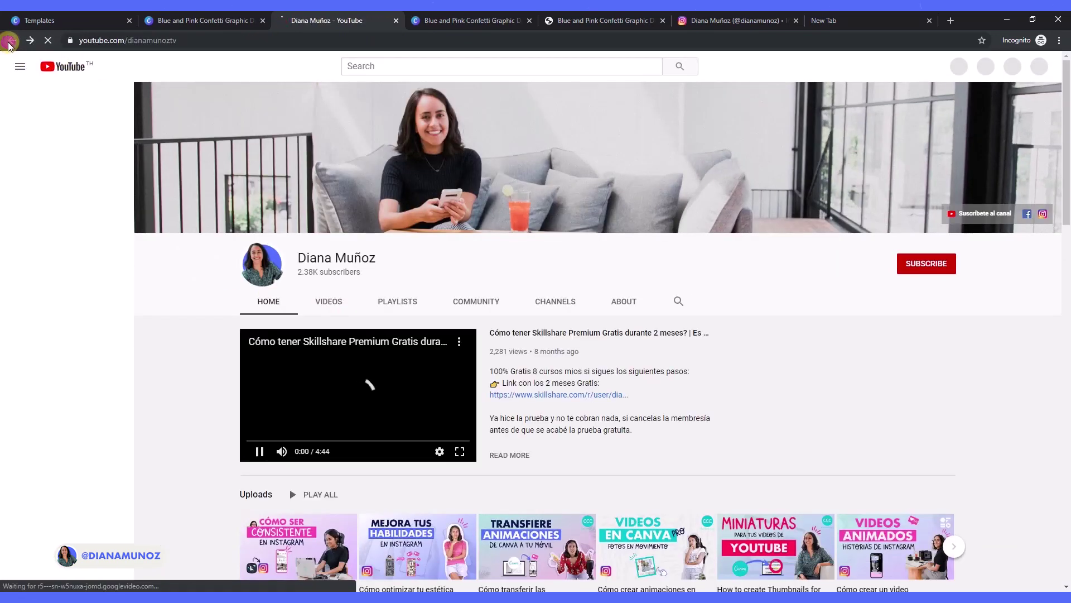
scroll(725, 520, down, 3)
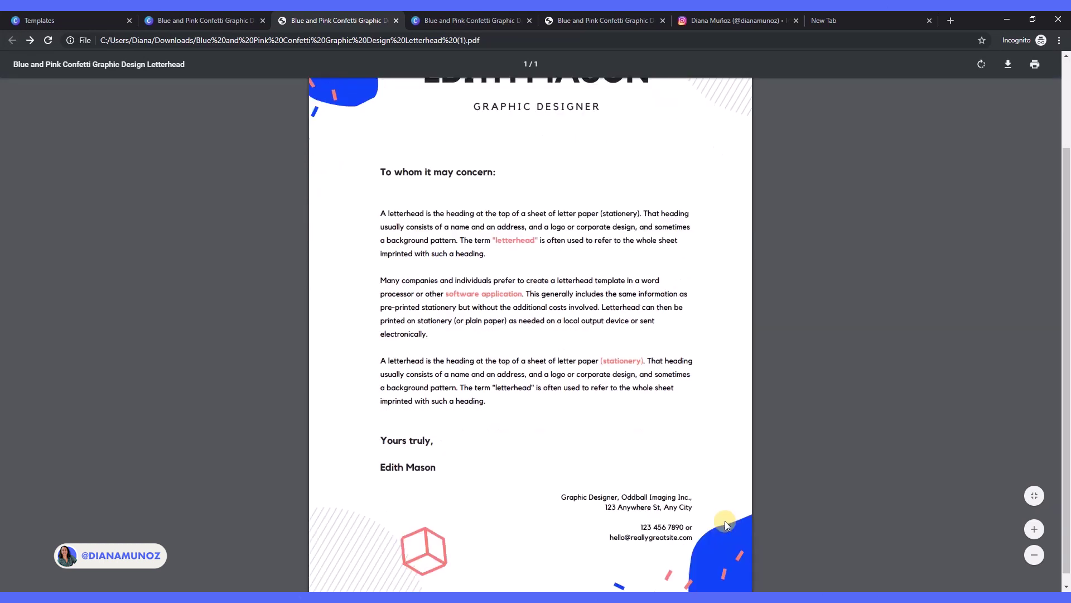
scroll(725, 520, up, 3)
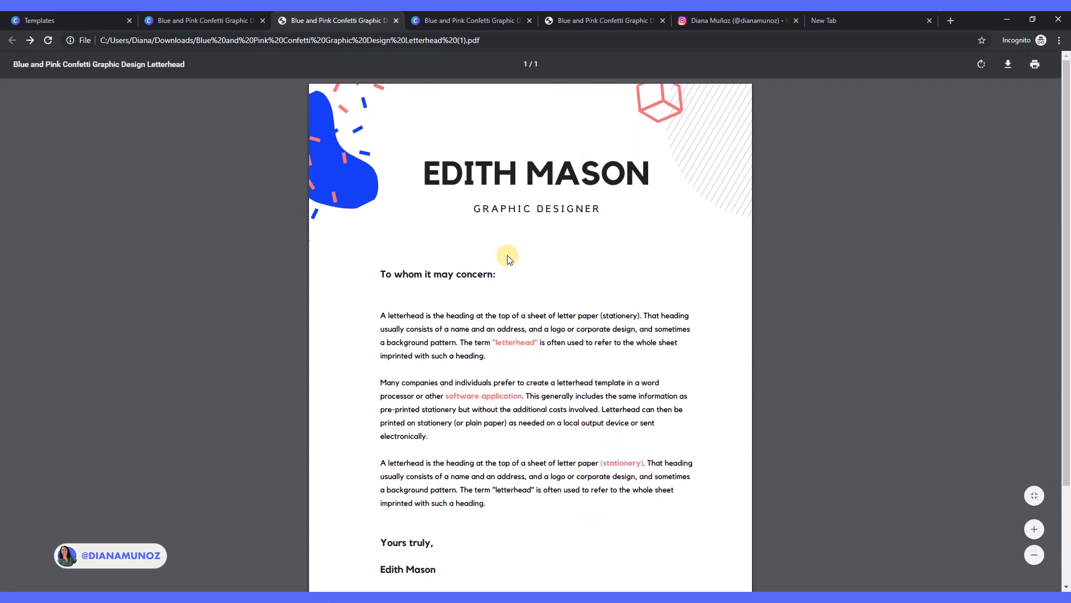
click(196, 20)
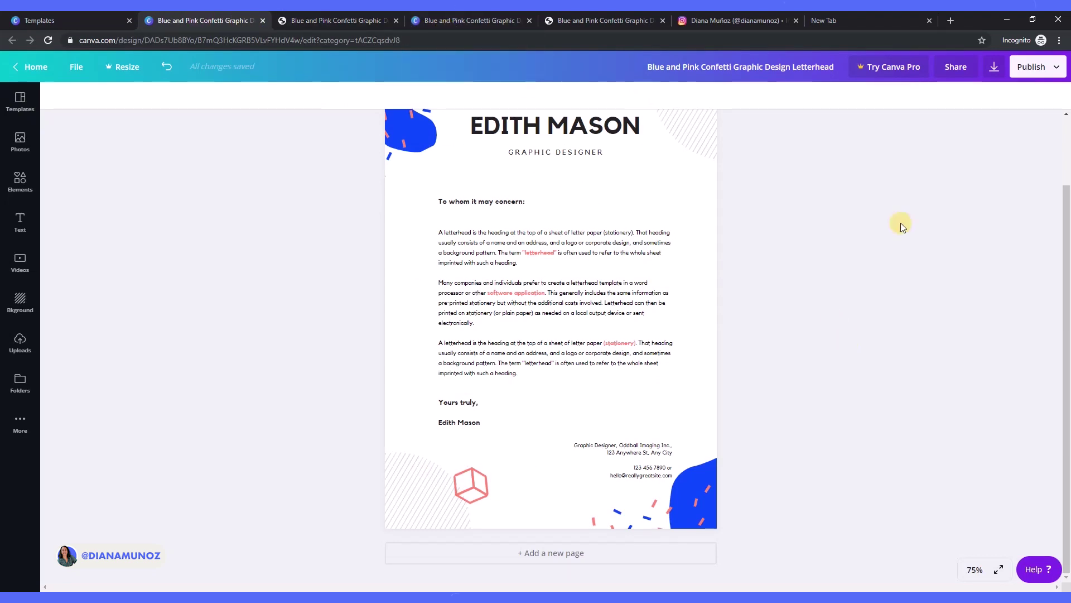
Step: Publish the letterhead as a Website and open the live page in a new tab
click(1032, 67)
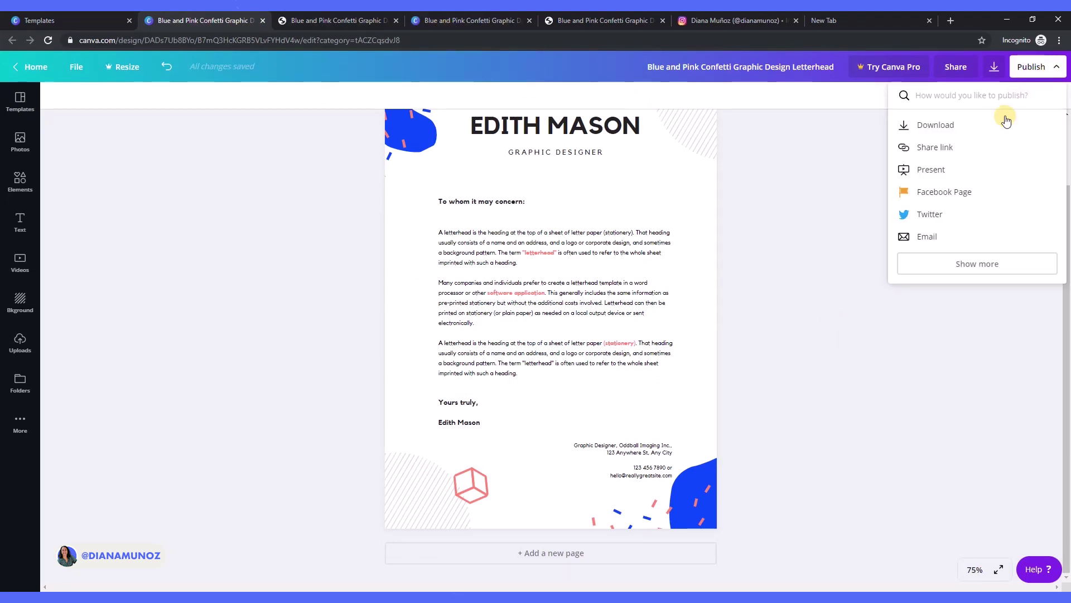
click(967, 269)
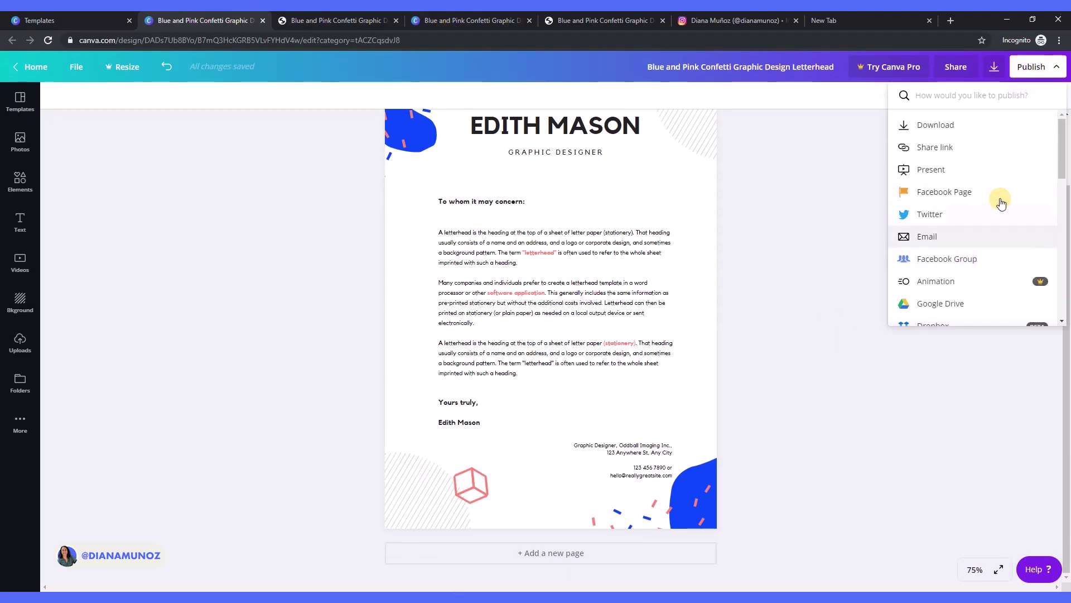
scroll(1014, 318, down, 4)
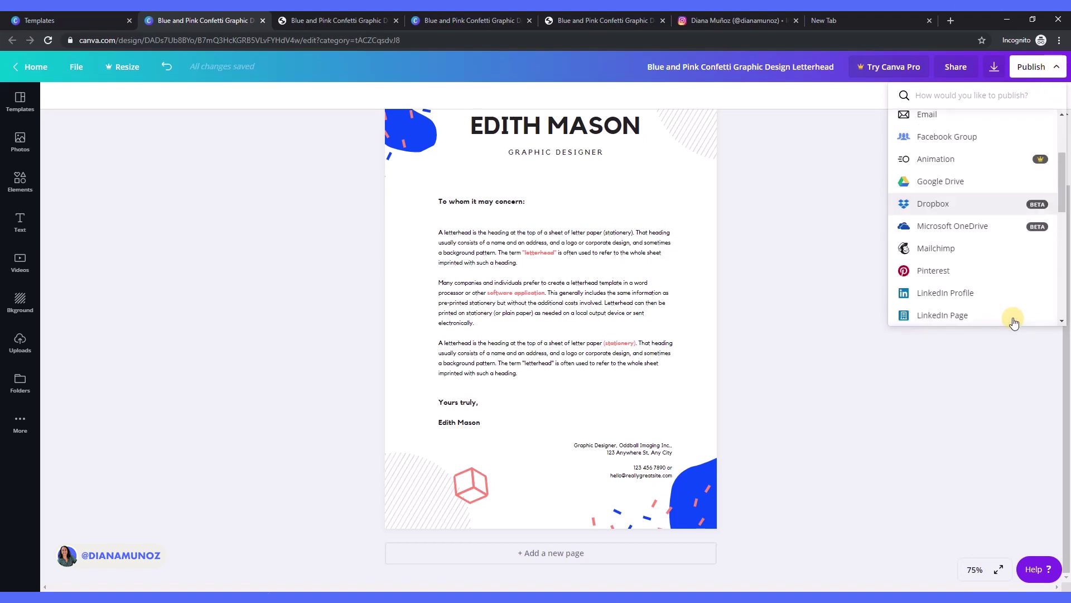
scroll(1014, 322, down, 5)
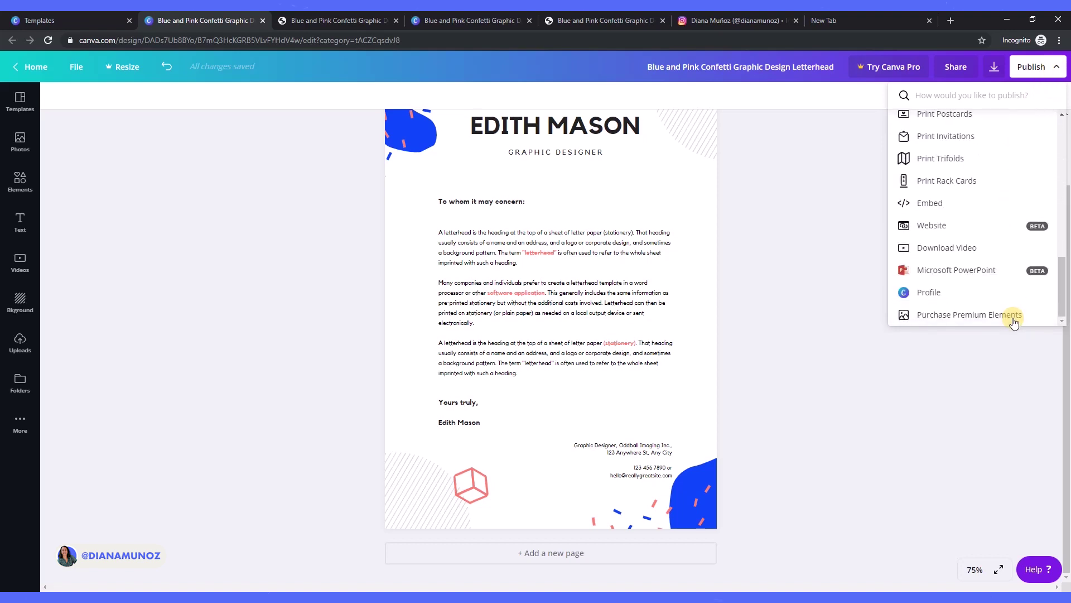
click(904, 224)
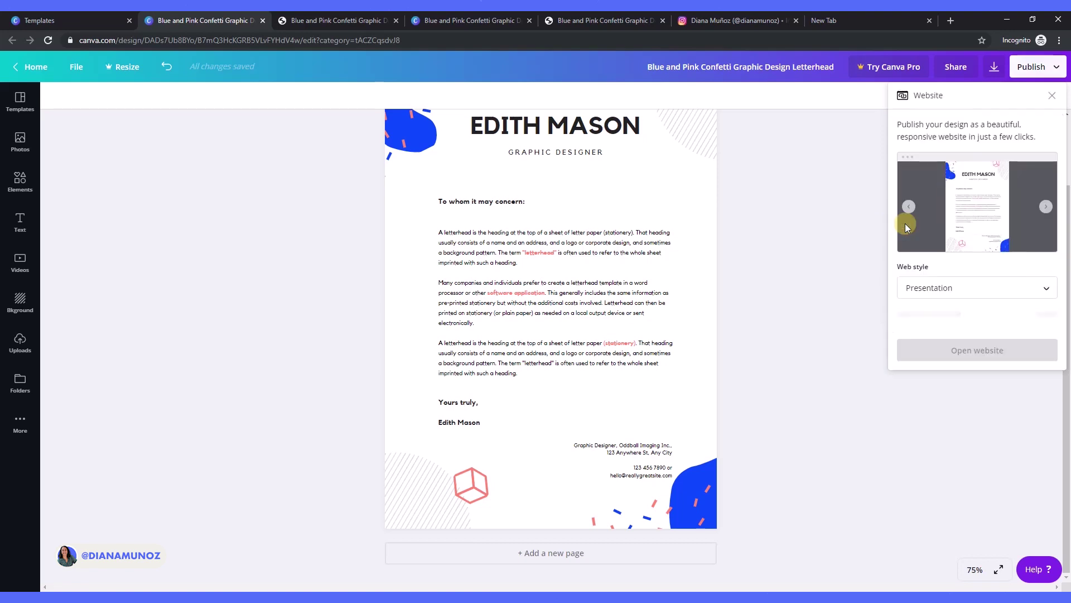
click(982, 329)
click(323, 36)
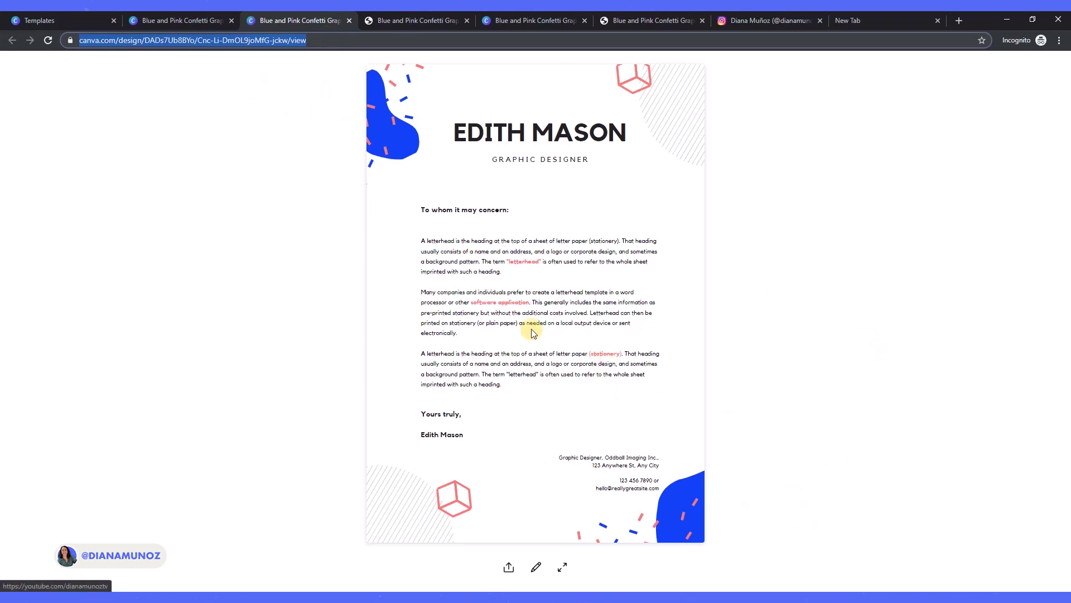
click(522, 260)
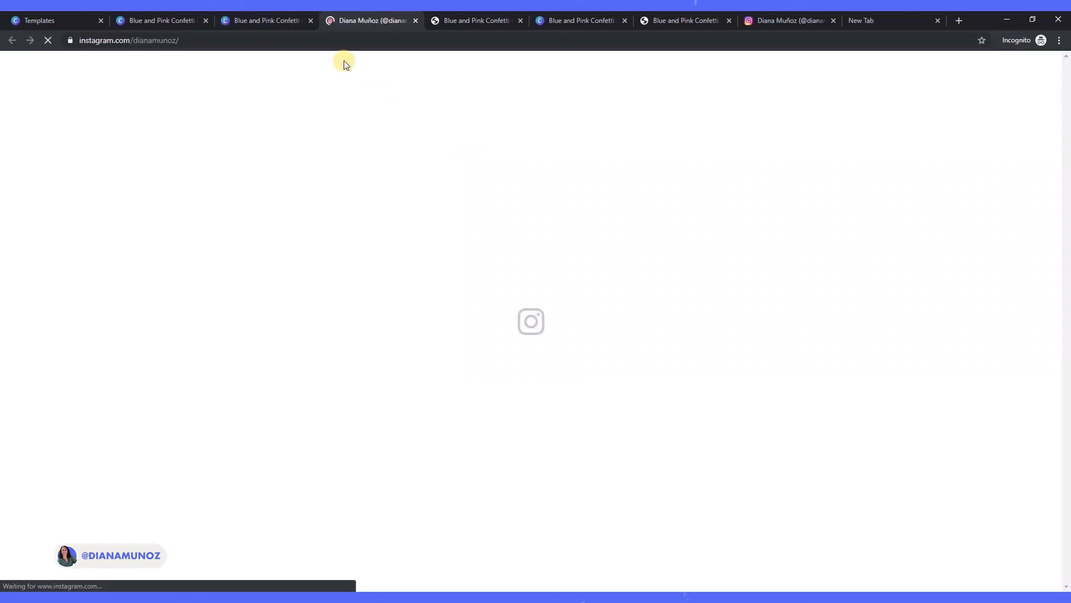
click(415, 20)
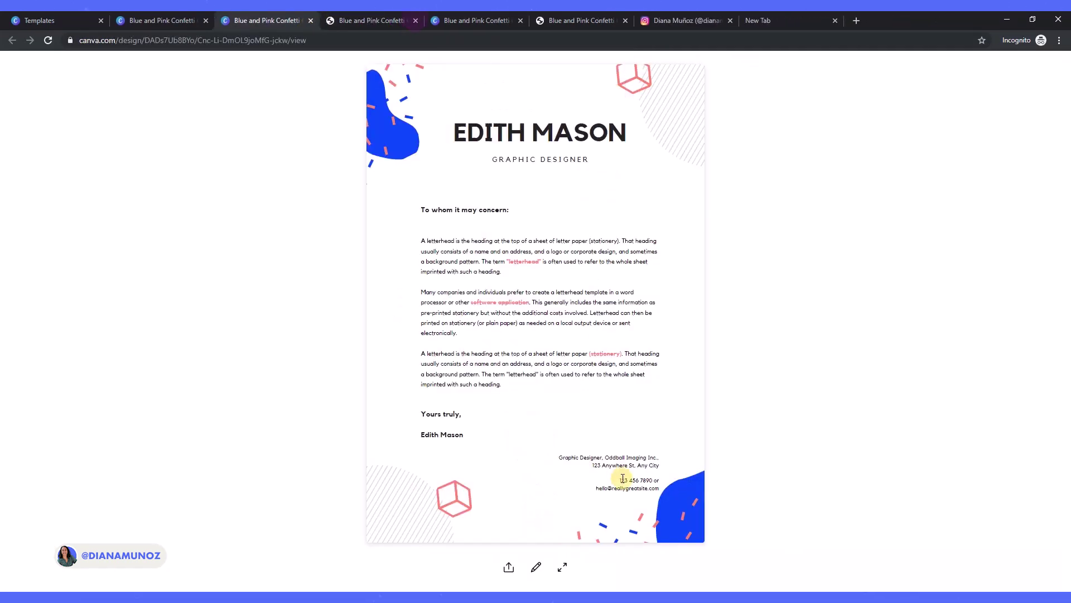
click(607, 351)
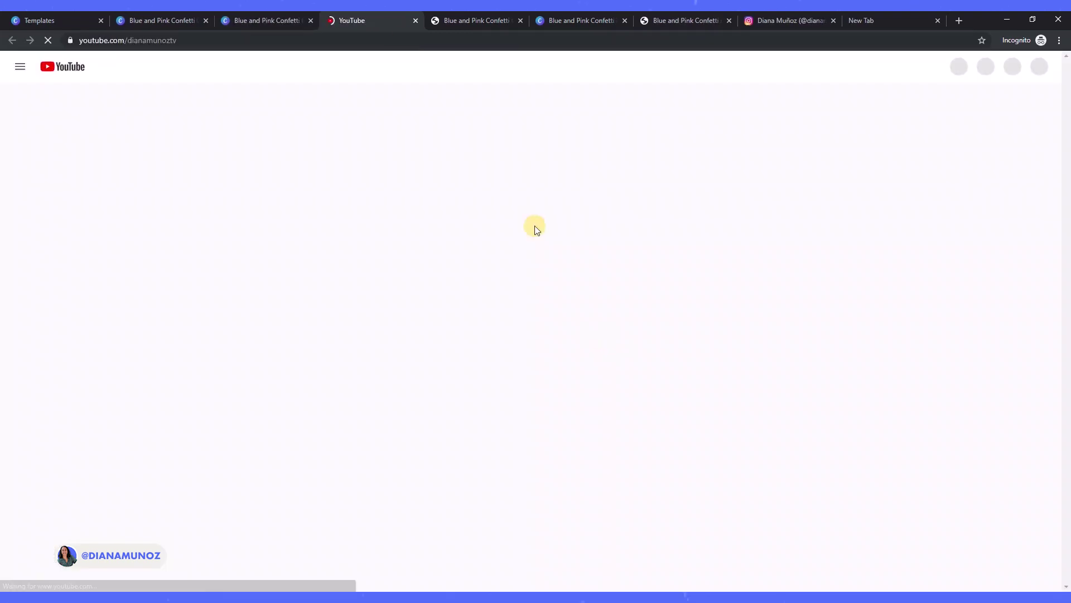
click(416, 20)
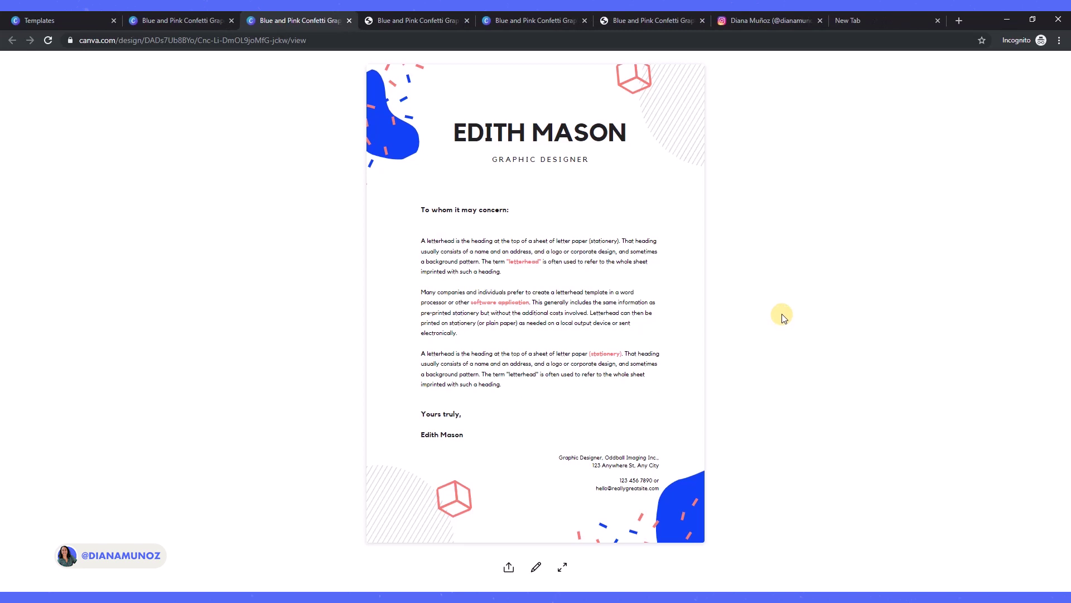